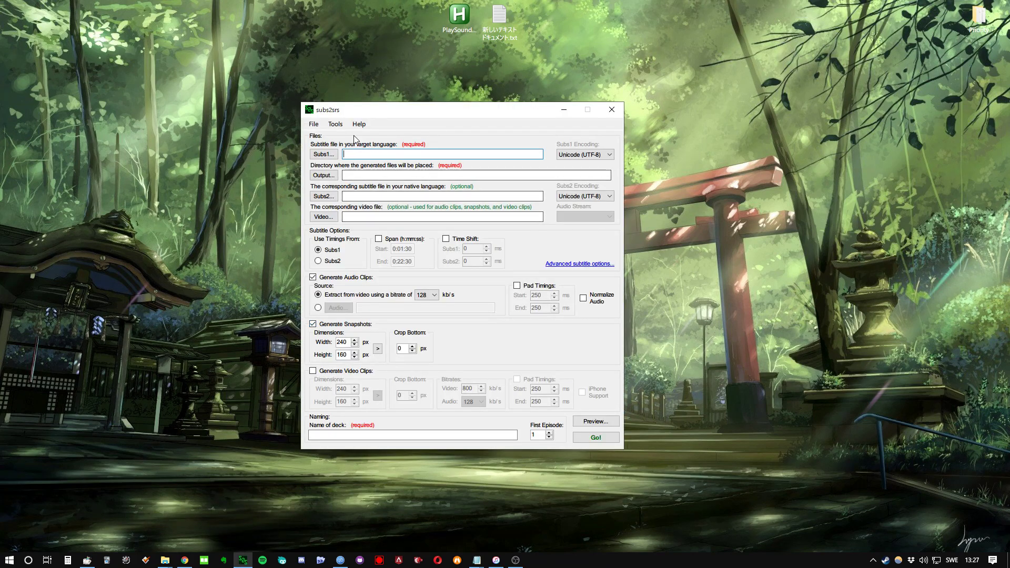
Open Extract Audio from Media from the subs2srs Tools menu
{"action": "left_click", "coordinate": [337, 124]}
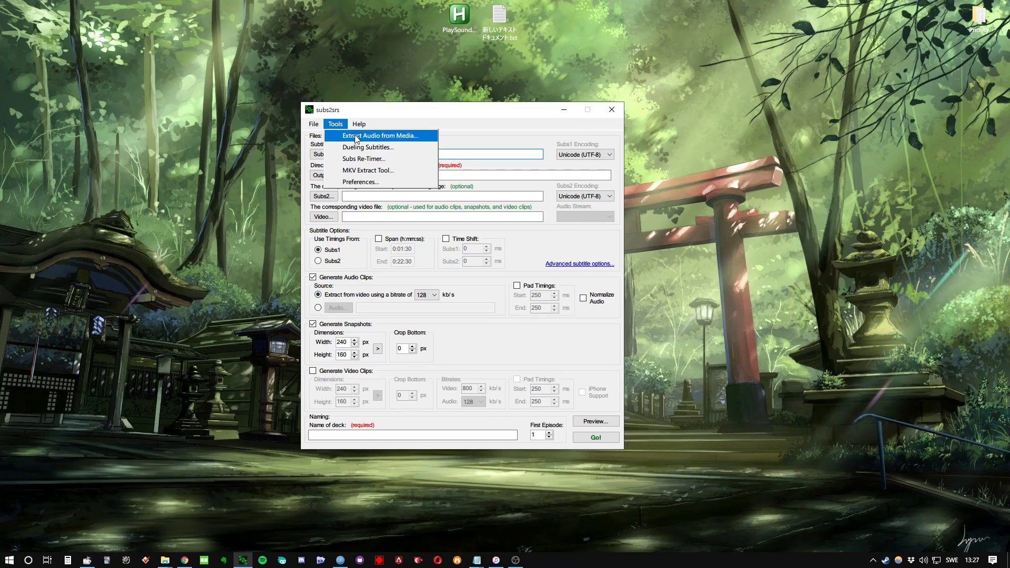
{"action": "left_click", "coordinate": [356, 137]}
Arrange the Extract Audio dialog beside the ItunesMusic folder window on drive D
{"action": "left_click_drag", "start_coordinate": [271, 83], "coordinate": [498, 126]}
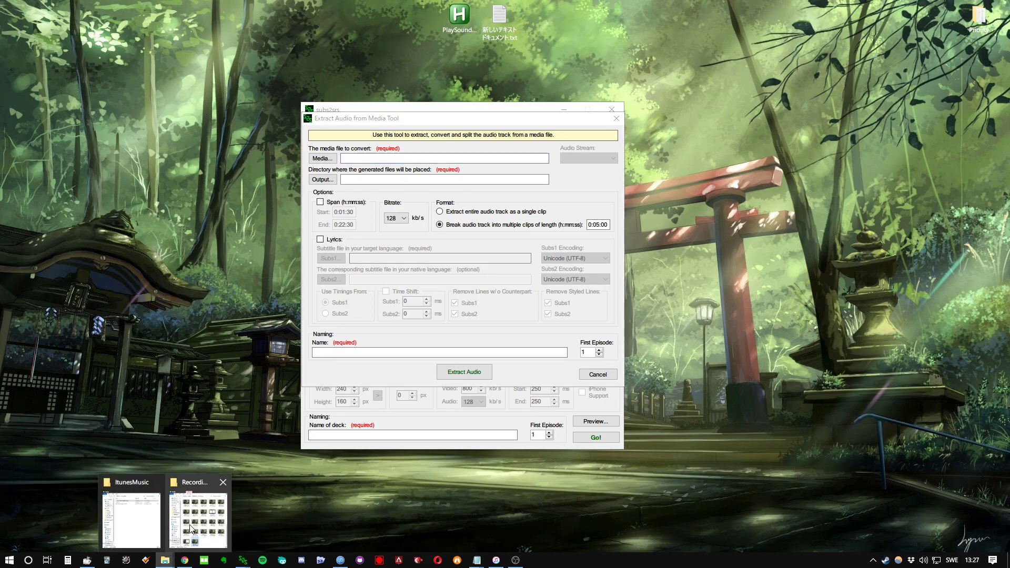
{"action": "left_click", "coordinate": [132, 513]}
{"action": "left_click_drag", "start_coordinate": [284, 62], "coordinate": [320, 83]}
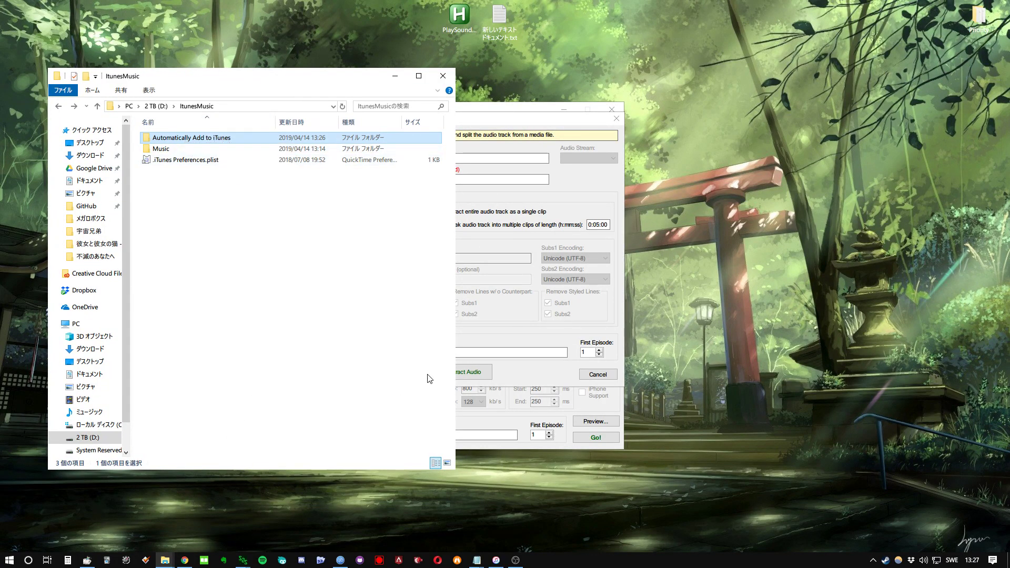
{"action": "left_click", "coordinate": [526, 158]}
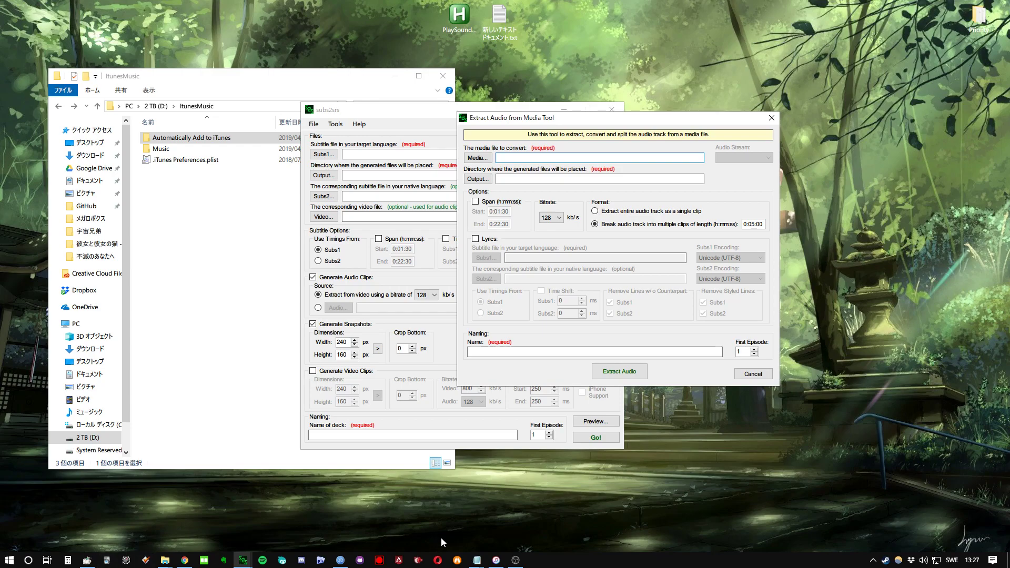
Pick the Space Brothers episode as media and output to ItunesMusic's Automatically Add to iTunes folder
{"action": "left_click", "coordinate": [496, 560]}
{"action": "left_click", "coordinate": [483, 157]}
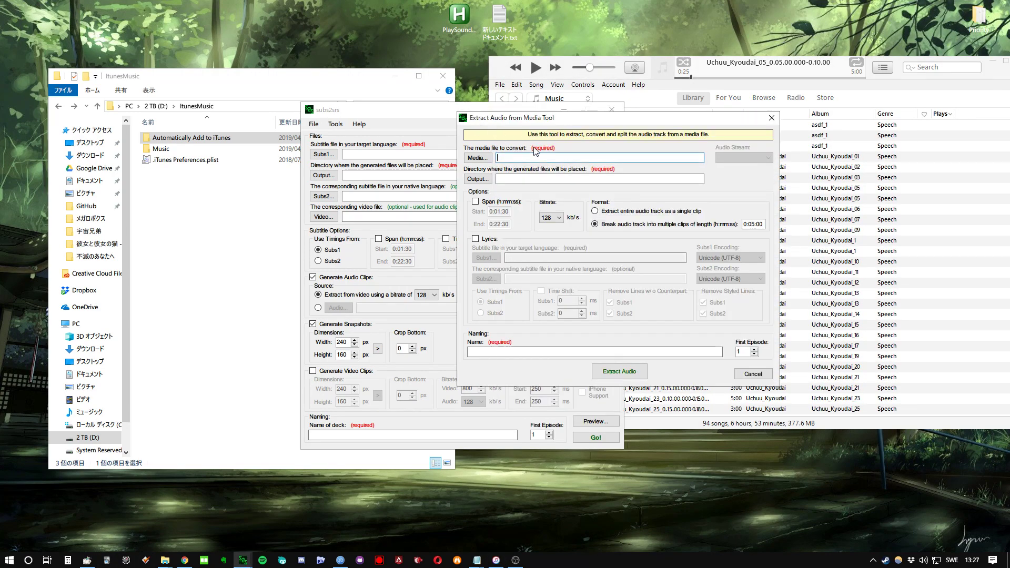
{"action": "double_click", "coordinate": [569, 190]}
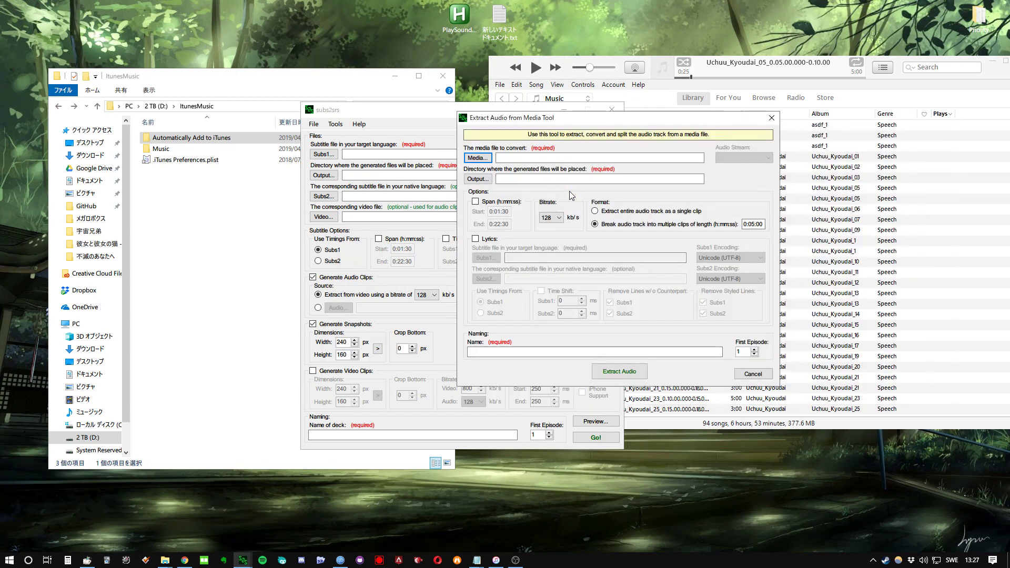
{"action": "left_click", "coordinate": [478, 178]}
{"action": "scroll", "coordinate": [581, 241], "scroll_direction": "down", "scroll_amount": 6}
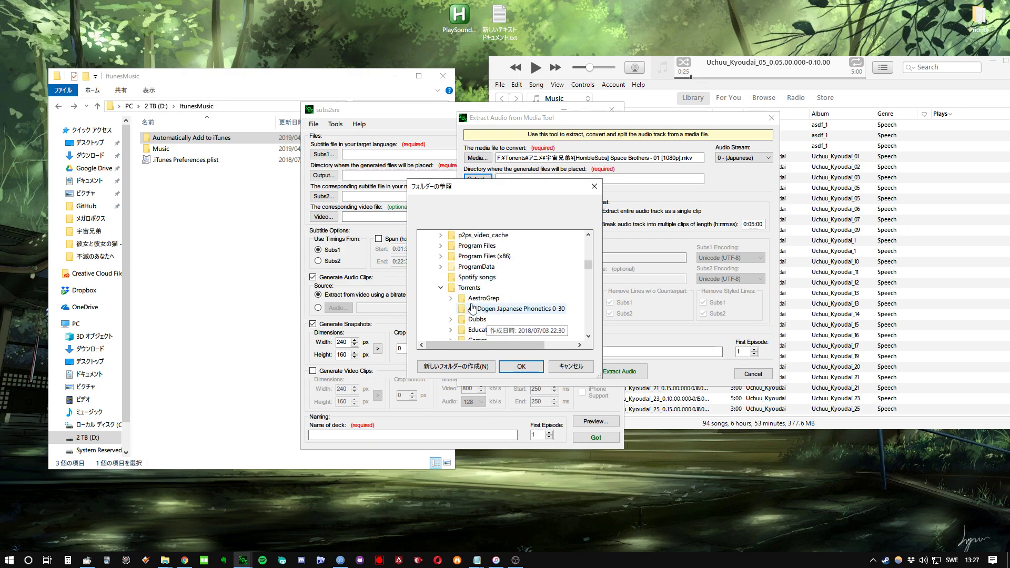
{"action": "scroll", "coordinate": [443, 293], "scroll_direction": "up", "scroll_amount": 6}
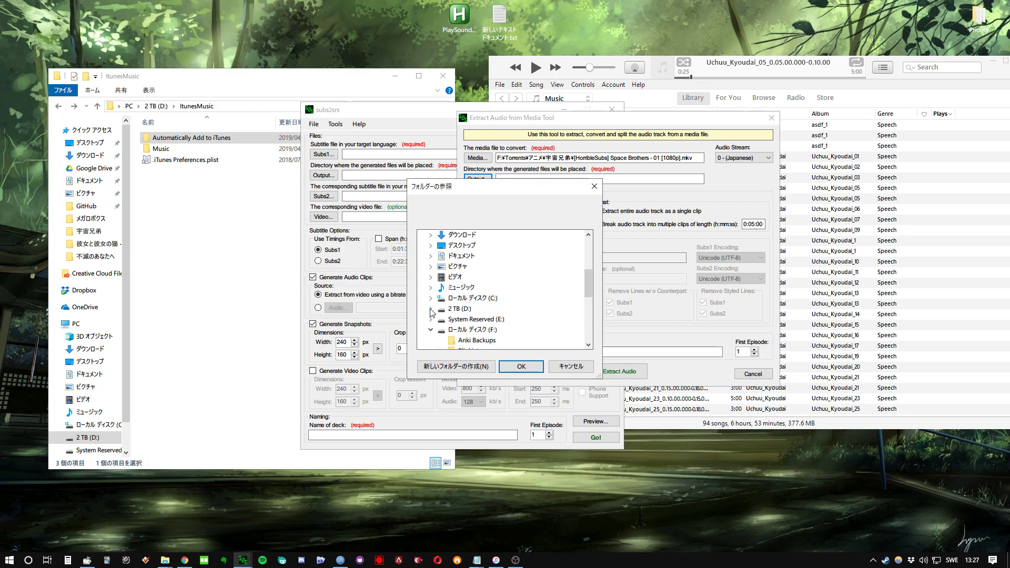
{"action": "left_click", "coordinate": [431, 309]}
{"action": "scroll", "coordinate": [462, 323], "scroll_direction": "down", "scroll_amount": 8}
{"action": "double_click", "coordinate": [463, 313]}
{"action": "left_click", "coordinate": [466, 318]}
{"action": "left_click", "coordinate": [521, 366]}
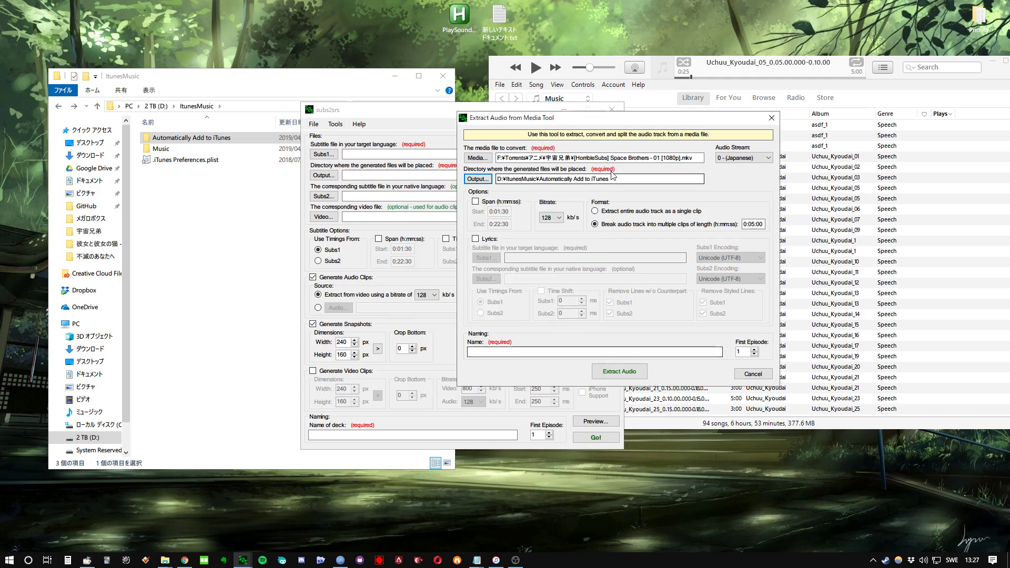
Replace the episode number 01 with * in the media path to cover every episode
{"action": "triple_click", "coordinate": [666, 156]}
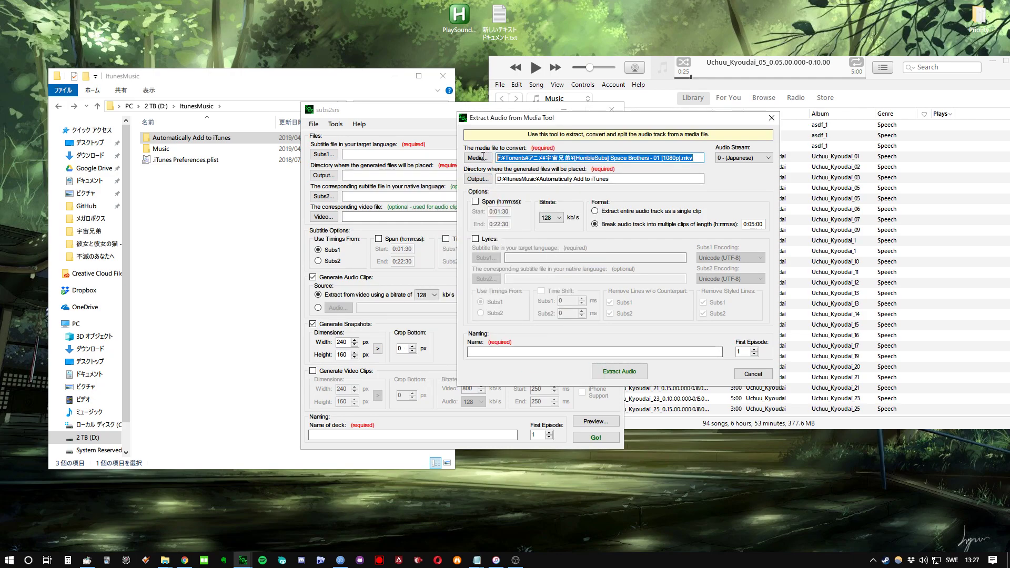
{"action": "left_click", "coordinate": [660, 158]}
{"action": "key", "text": "BackSpace"}
{"action": "key", "text": "BackSpace"}
{"action": "type", "text": "*"}
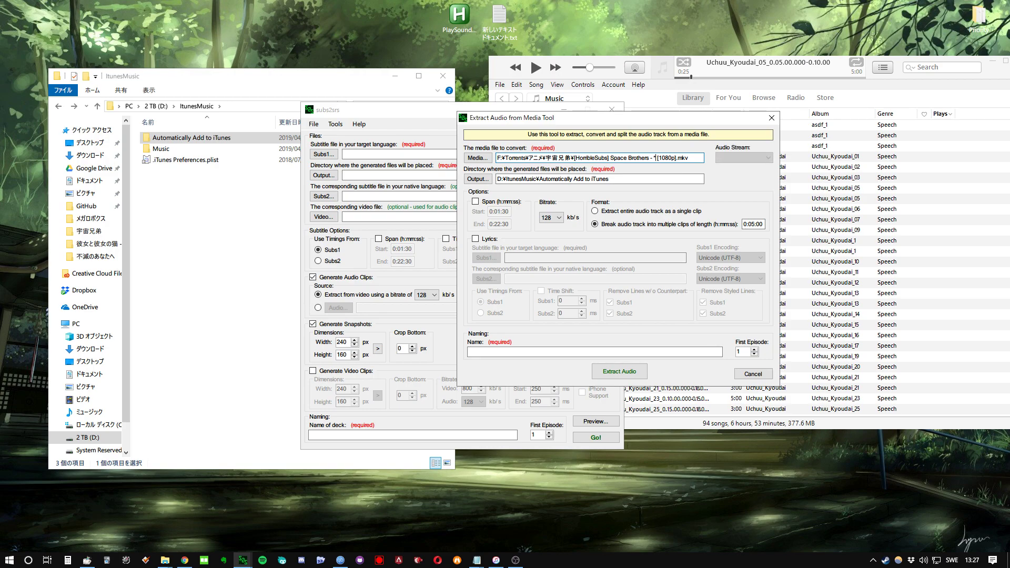
{"action": "left_click_drag", "start_coordinate": [688, 157], "coordinate": [563, 158]}
{"action": "left_click", "coordinate": [679, 158]}
{"action": "left_click_drag", "start_coordinate": [687, 157], "coordinate": [547, 157]}
{"action": "left_click", "coordinate": [654, 158]}
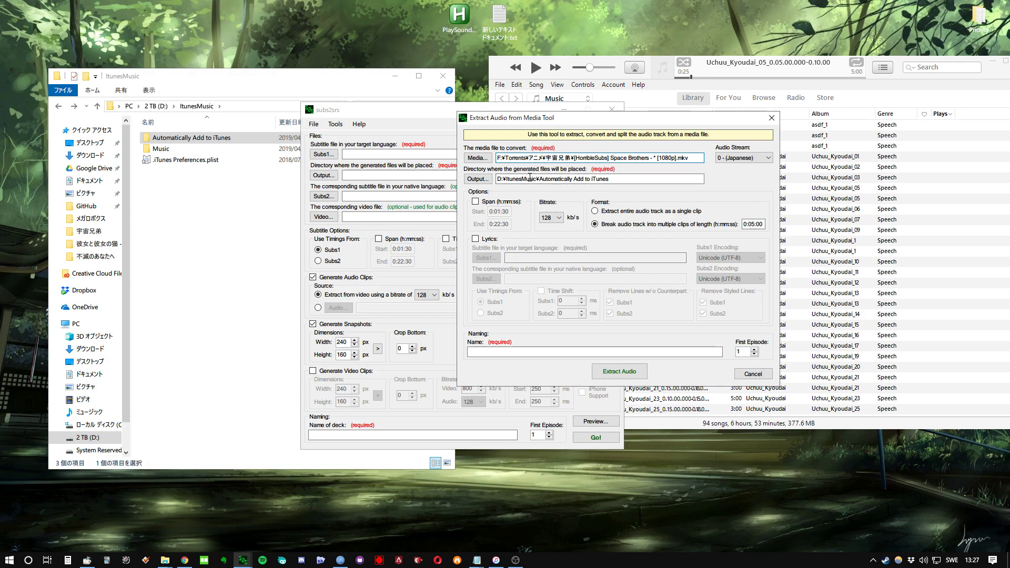
Name the clips 'name' and start extracting the audio
{"action": "left_click_drag", "start_coordinate": [652, 179], "coordinate": [522, 179]}
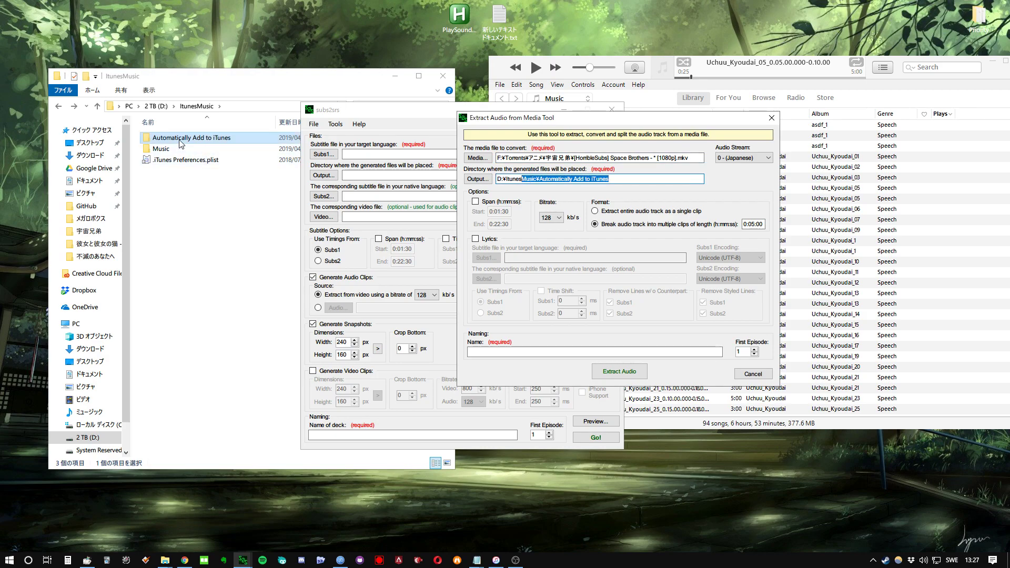
{"action": "left_click", "coordinate": [521, 351]}
{"action": "type", "text": "name"}
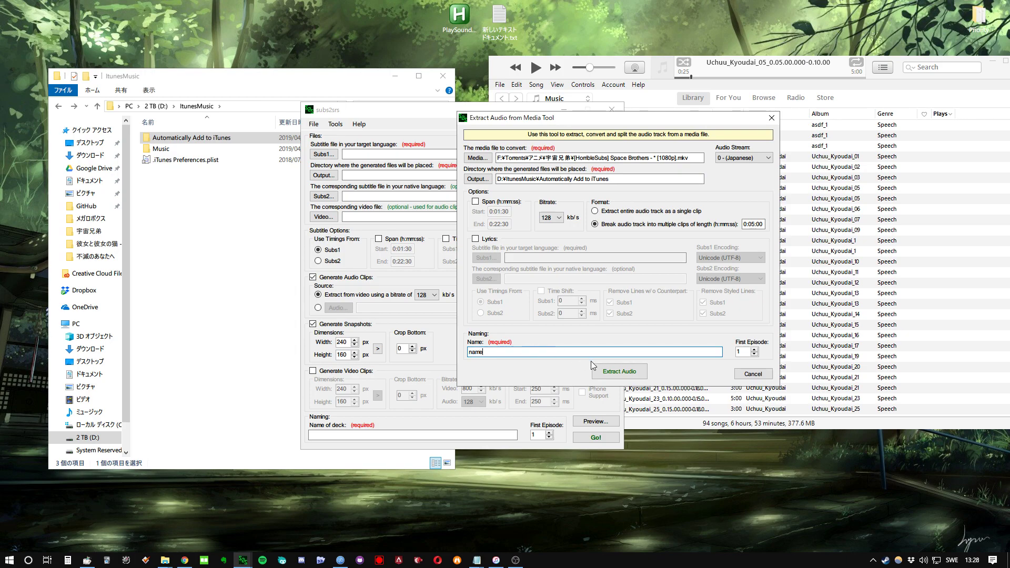
{"action": "left_click", "coordinate": [619, 371]}
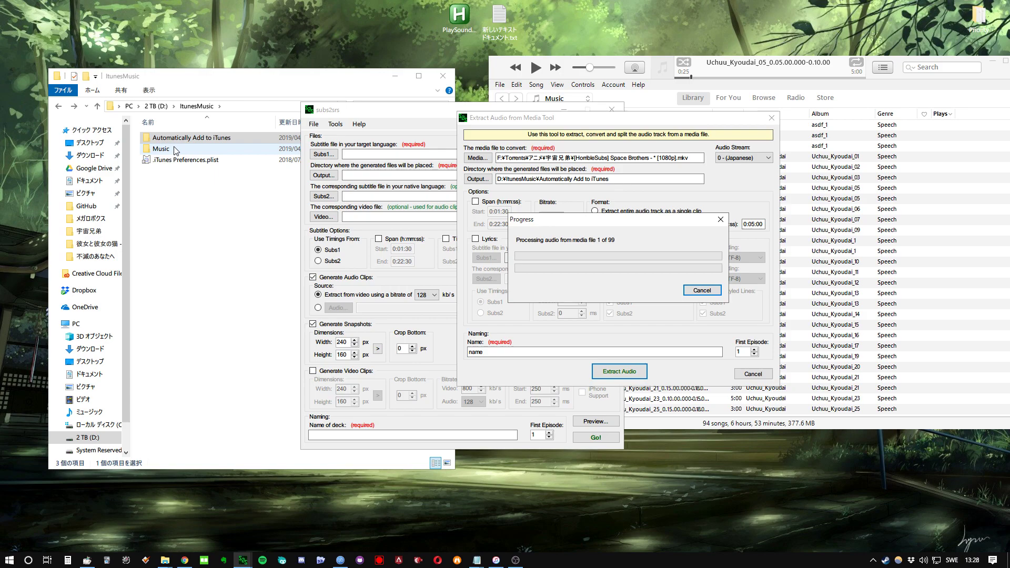
Bring iTunes forward and scroll the Songs list to check the newly imported clips
{"action": "left_click", "coordinate": [781, 100]}
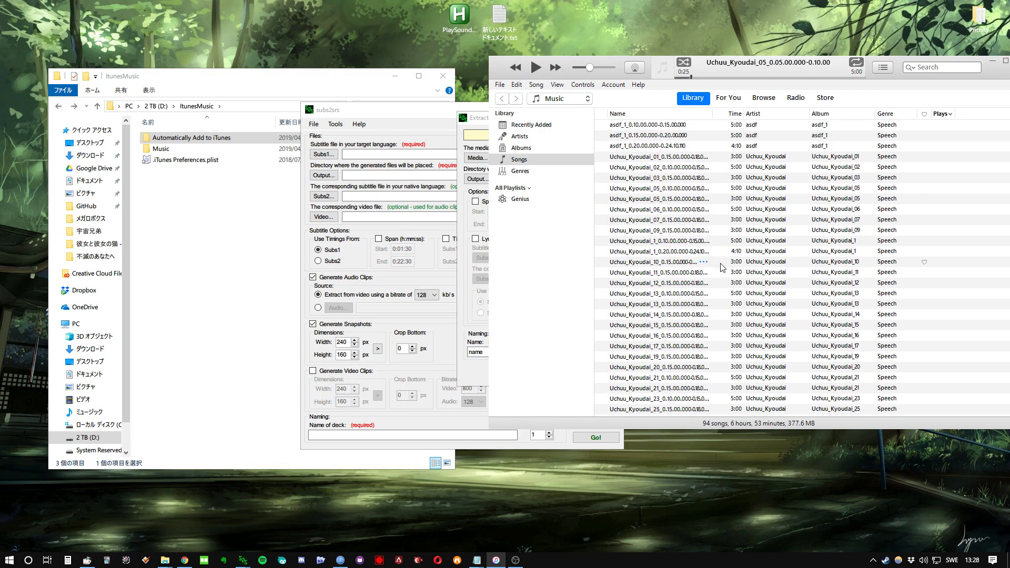
{"action": "scroll", "coordinate": [722, 267], "scroll_direction": "down", "scroll_amount": 3}
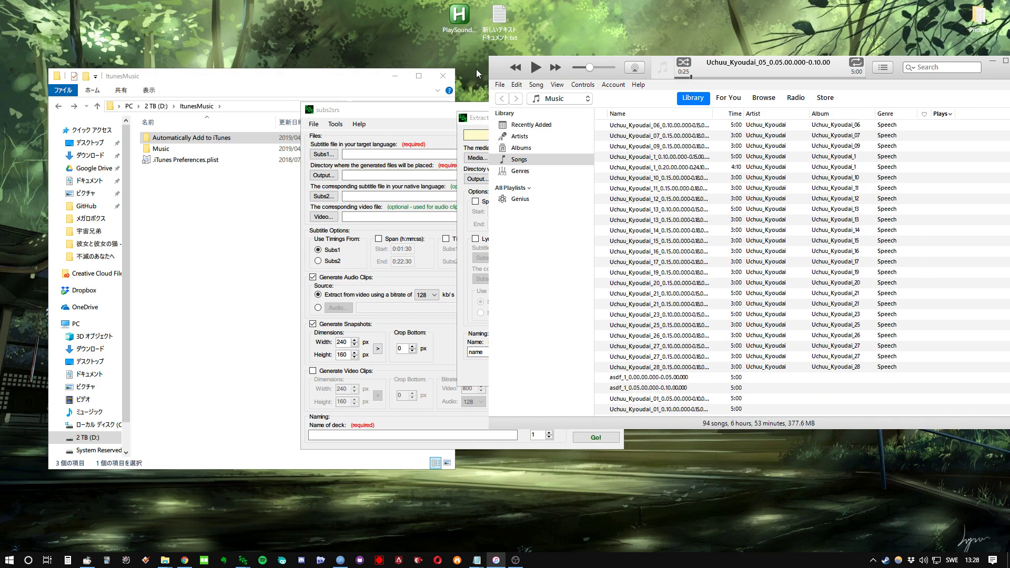
{"action": "left_click", "coordinate": [423, 43]}
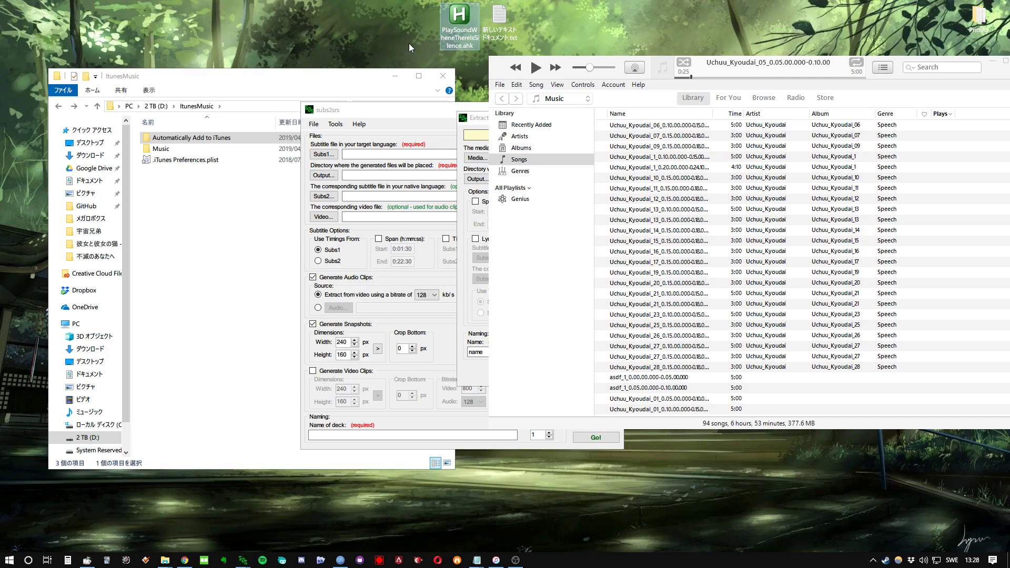
Open the PlaySound .ahk script in Notepad++ and highlight the silence duration comment
{"action": "right_click", "coordinate": [463, 17]}
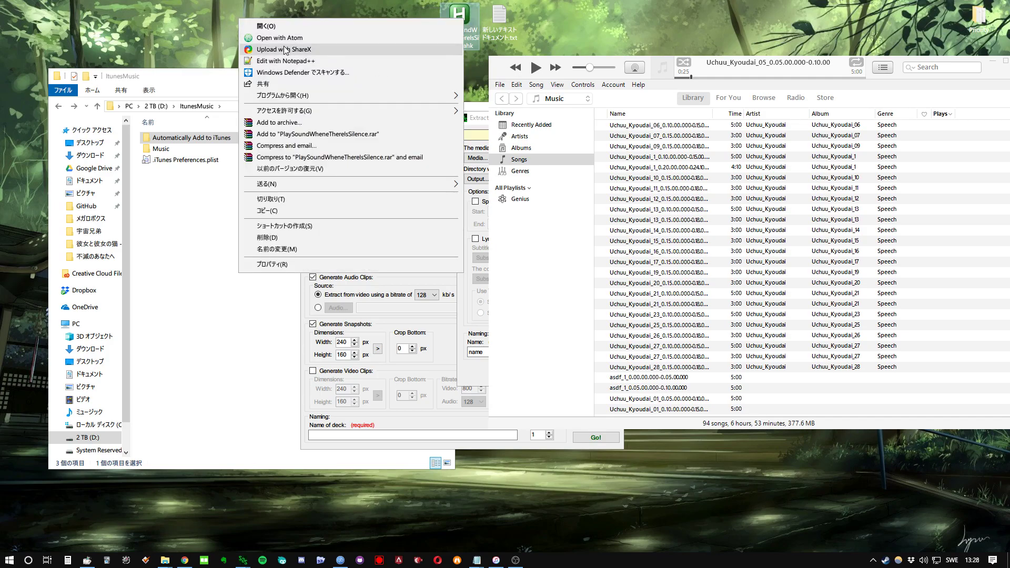
{"action": "left_click", "coordinate": [350, 62]}
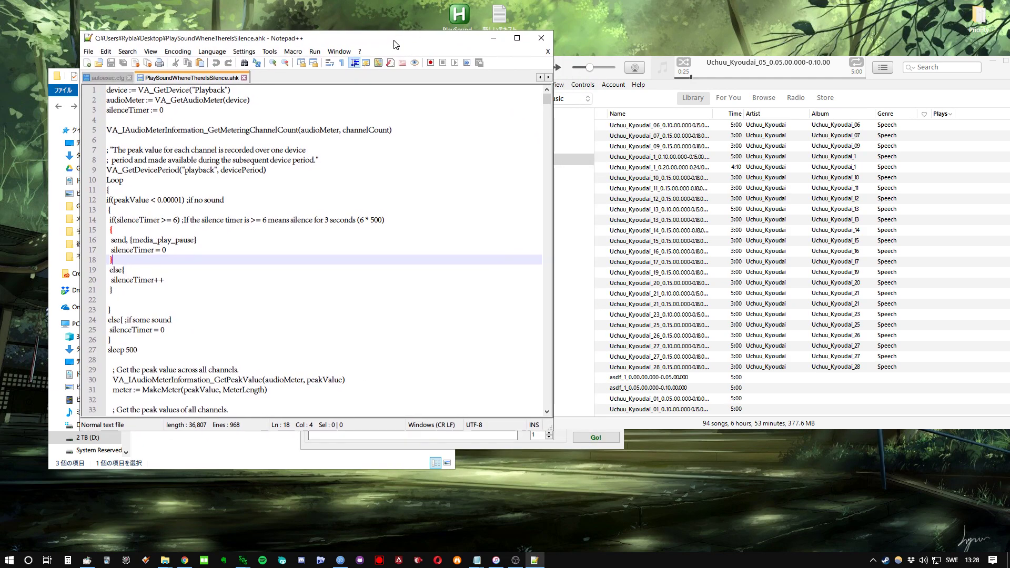
{"action": "left_click_drag", "start_coordinate": [337, 211], "coordinate": [245, 210]}
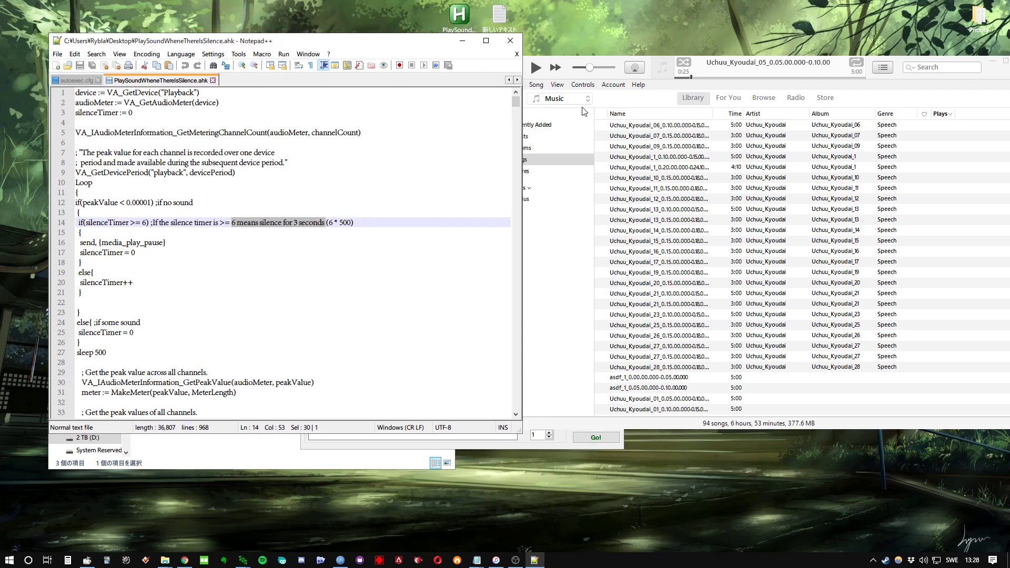
Move iTunes slightly left beside the editor and launch the silence-detection script
{"action": "left_click", "coordinate": [734, 68]}
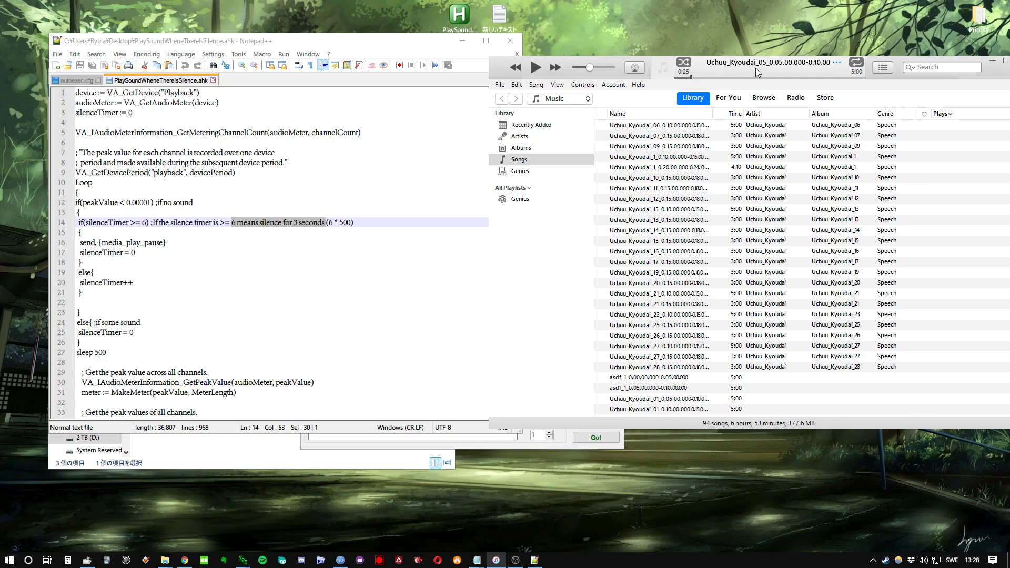
{"action": "left_click_drag", "start_coordinate": [757, 68], "coordinate": [737, 71]}
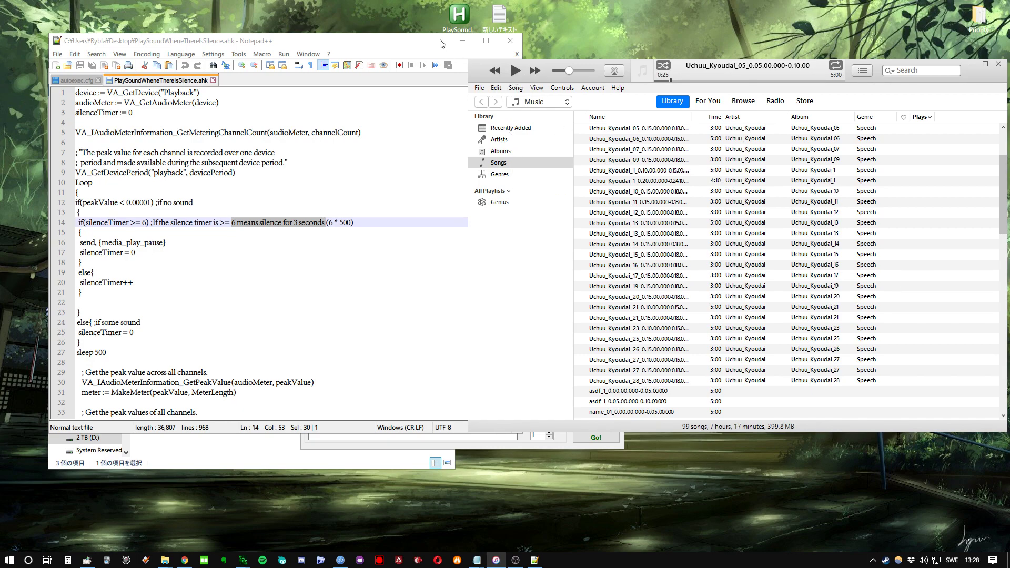
{"action": "double_click", "coordinate": [461, 18]}
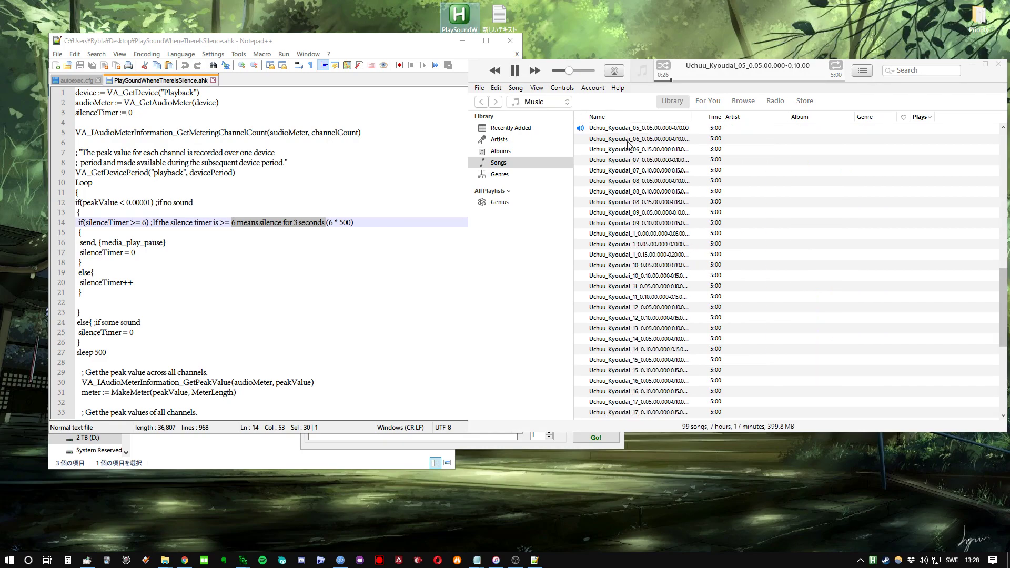
Pause the clip playing in iTunes
{"action": "scroll", "coordinate": [629, 143], "scroll_direction": "up", "scroll_amount": 3}
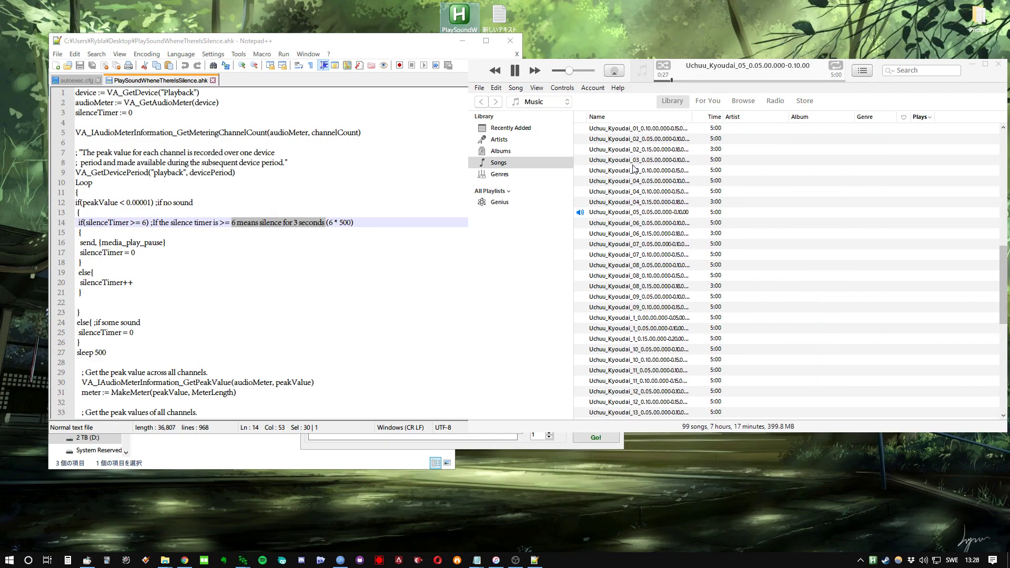
{"action": "left_click", "coordinate": [515, 73]}
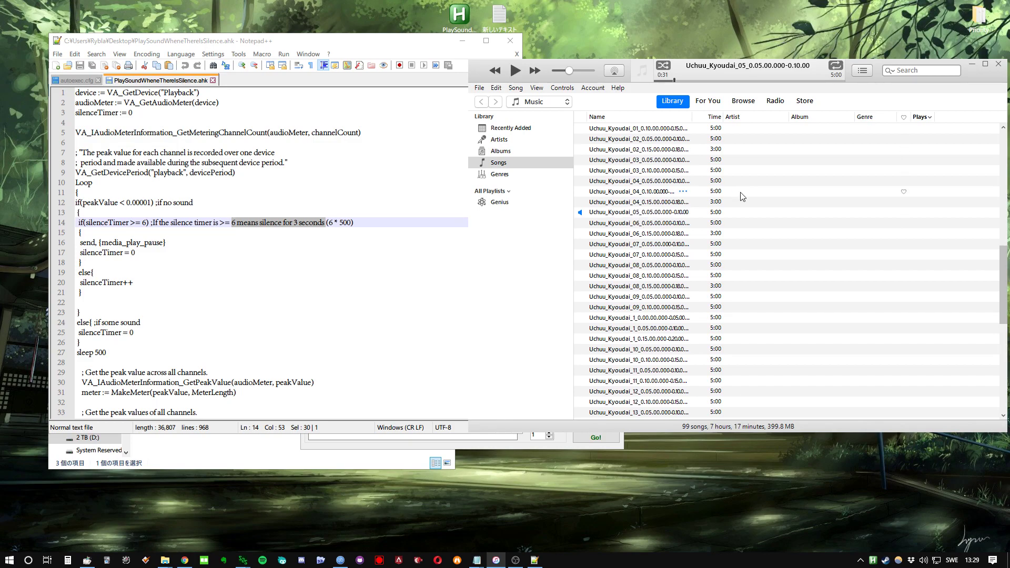
{"action": "left_click", "coordinate": [514, 73]}
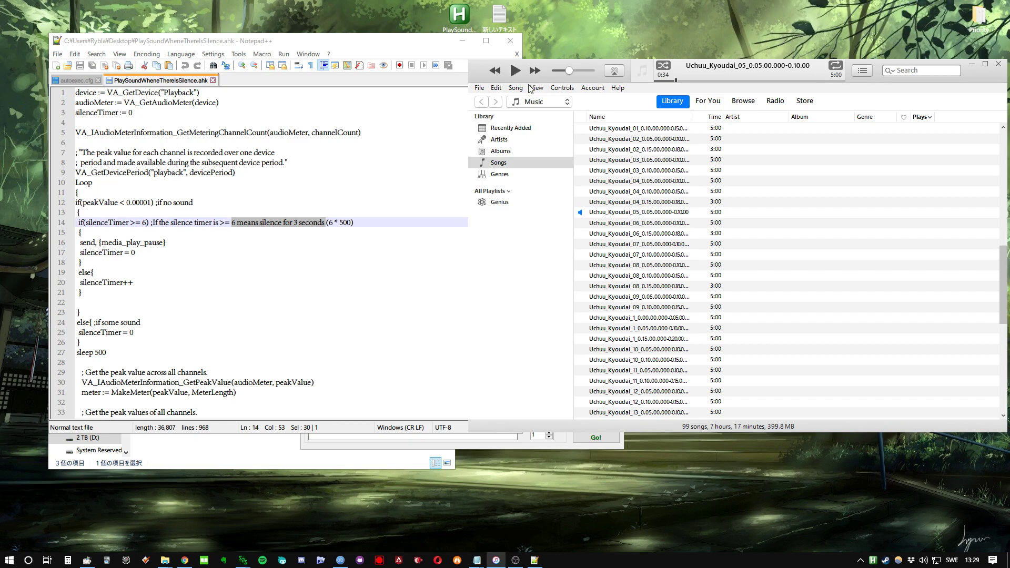
Highlight the silence-detection code on lines 4–24 in Notepad++
{"action": "left_click", "coordinate": [352, 223]}
{"action": "left_click", "coordinate": [363, 221]}
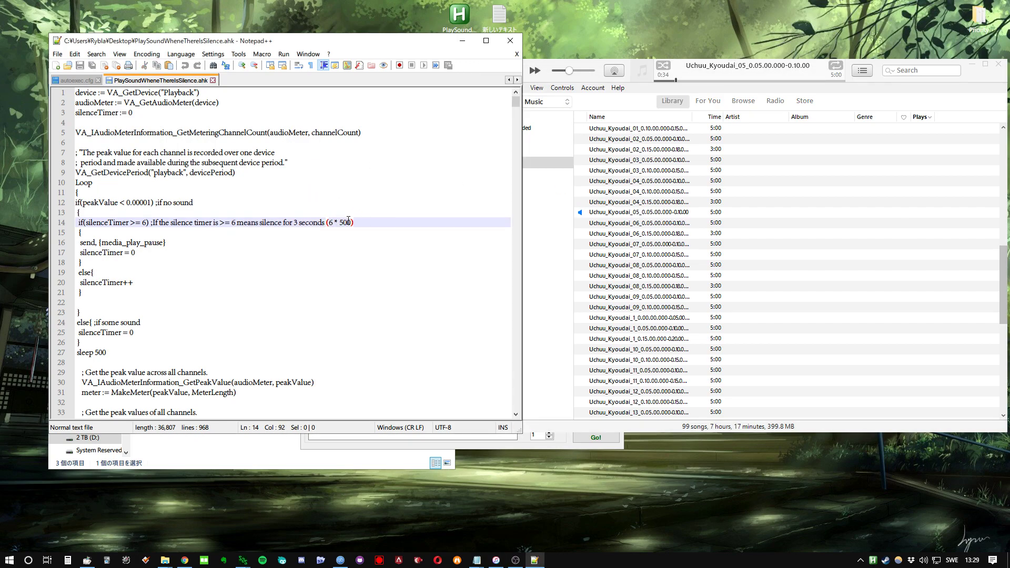
{"action": "left_click_drag", "start_coordinate": [144, 125], "coordinate": [147, 322]}
{"action": "left_click", "coordinate": [147, 323]}
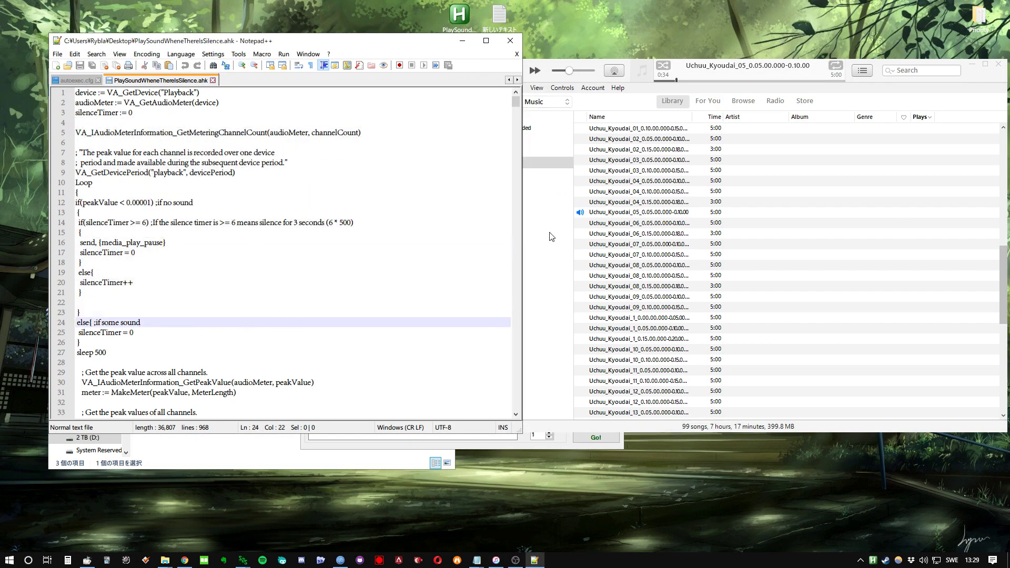
Exit the running AutoHotkey script from its tray icon
{"action": "left_click", "coordinate": [584, 75]}
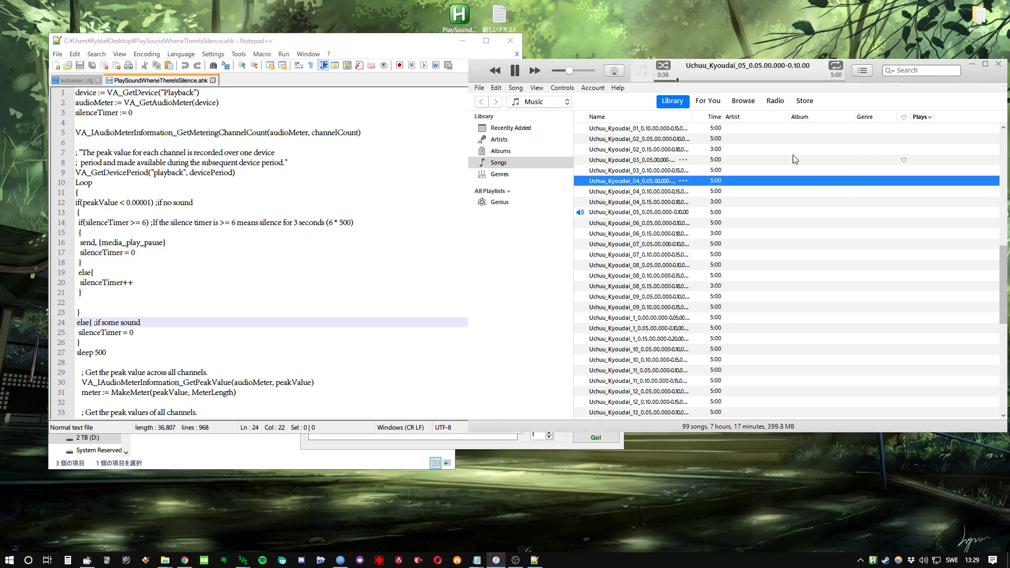
{"action": "right_click", "coordinate": [872, 560]}
{"action": "left_click", "coordinate": [893, 552]}
Review the upper part of the script, lines 1 to 25
{"action": "left_click", "coordinate": [229, 247]}
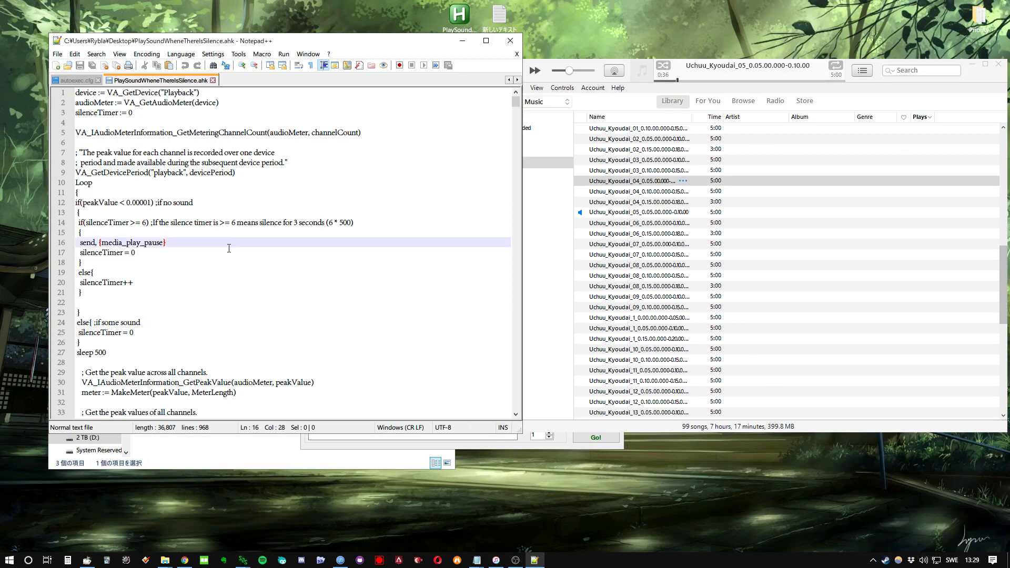
{"action": "left_click_drag", "start_coordinate": [92, 103], "coordinate": [198, 278]}
{"action": "left_click", "coordinate": [198, 292]}
{"action": "scroll", "coordinate": [137, 345], "scroll_direction": "down", "scroll_amount": 7}
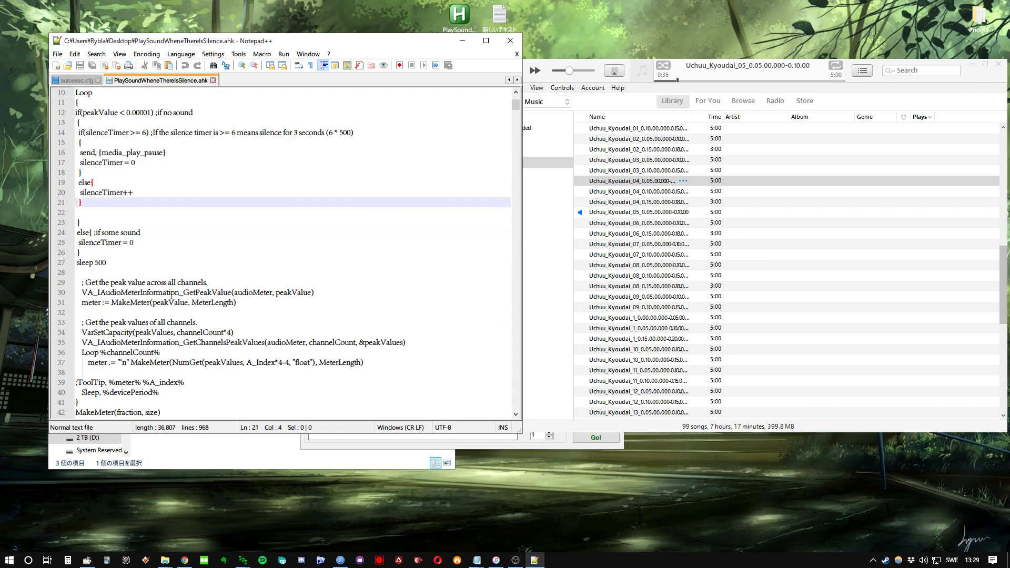
{"action": "left_click_drag", "start_coordinate": [85, 166], "coordinate": [97, 174]}
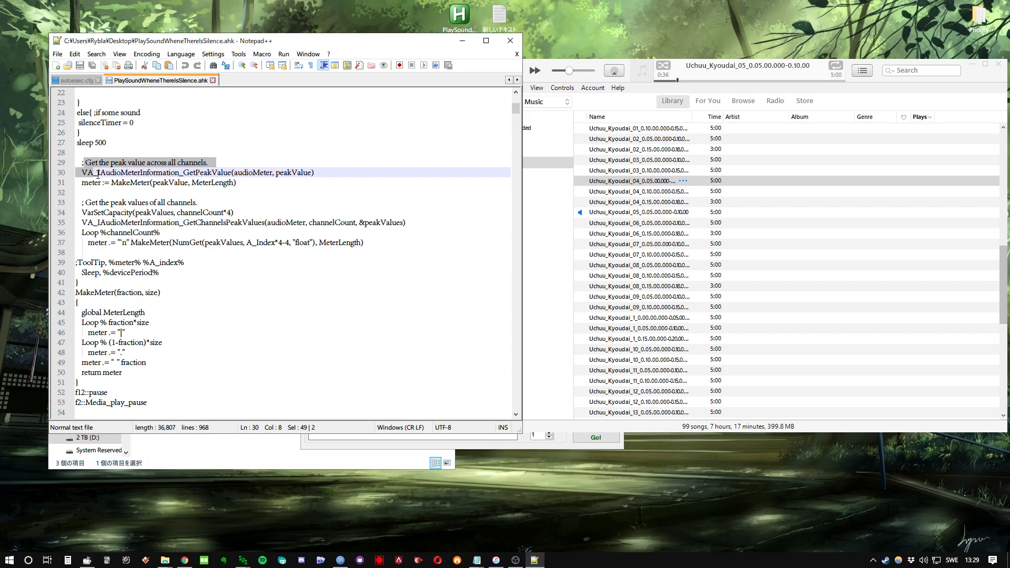
{"action": "scroll", "coordinate": [276, 243], "scroll_direction": "up", "scroll_amount": 7}
{"action": "left_click_drag", "start_coordinate": [77, 93], "coordinate": [144, 331]}
{"action": "left_click", "coordinate": [160, 262]}
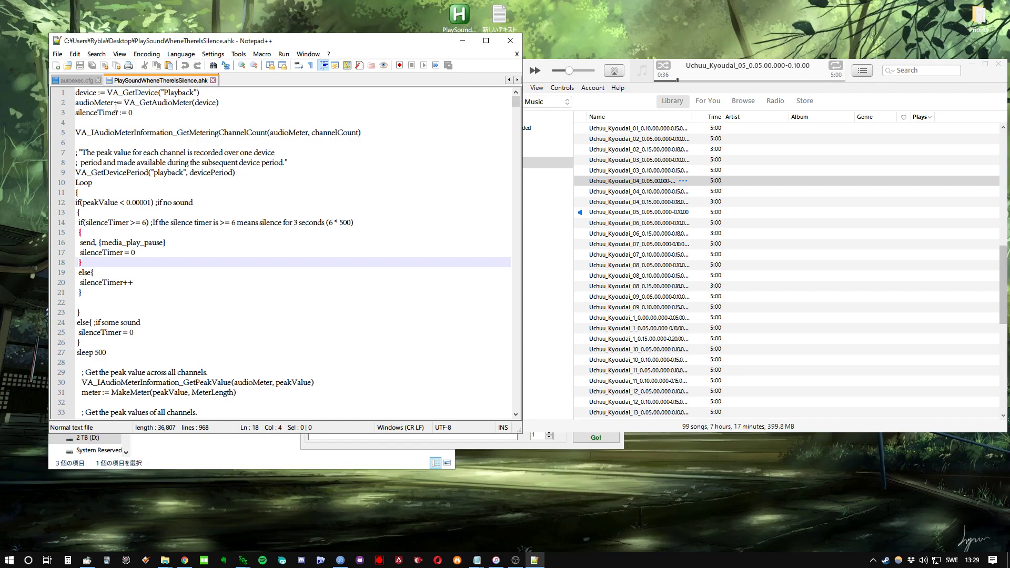
{"action": "scroll", "coordinate": [221, 240], "scroll_direction": "down", "scroll_amount": 3}
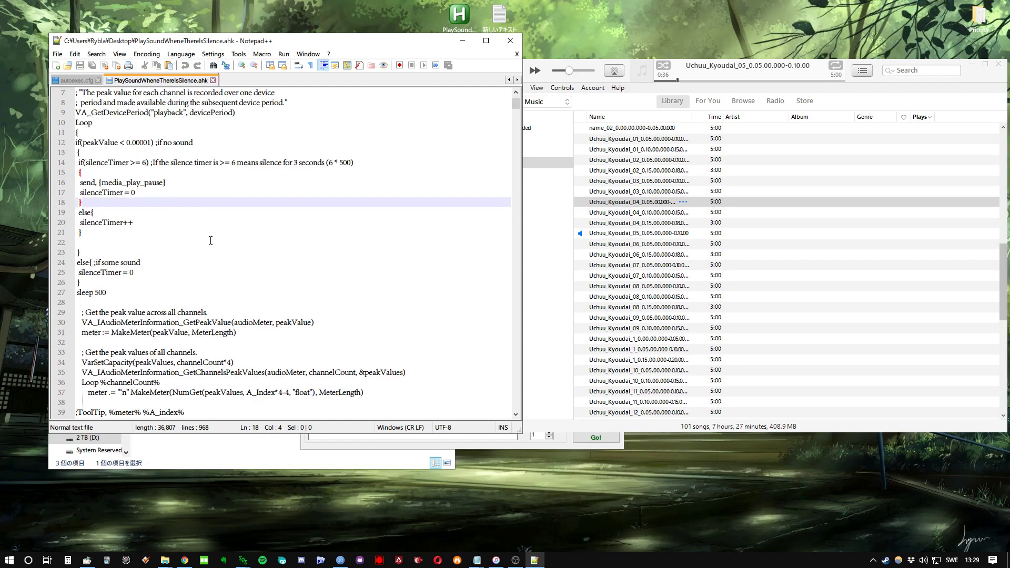
{"action": "scroll", "coordinate": [242, 237], "scroll_direction": "down", "scroll_amount": 2}
{"action": "scroll", "coordinate": [706, 170], "scroll_direction": "up", "scroll_amount": 4}
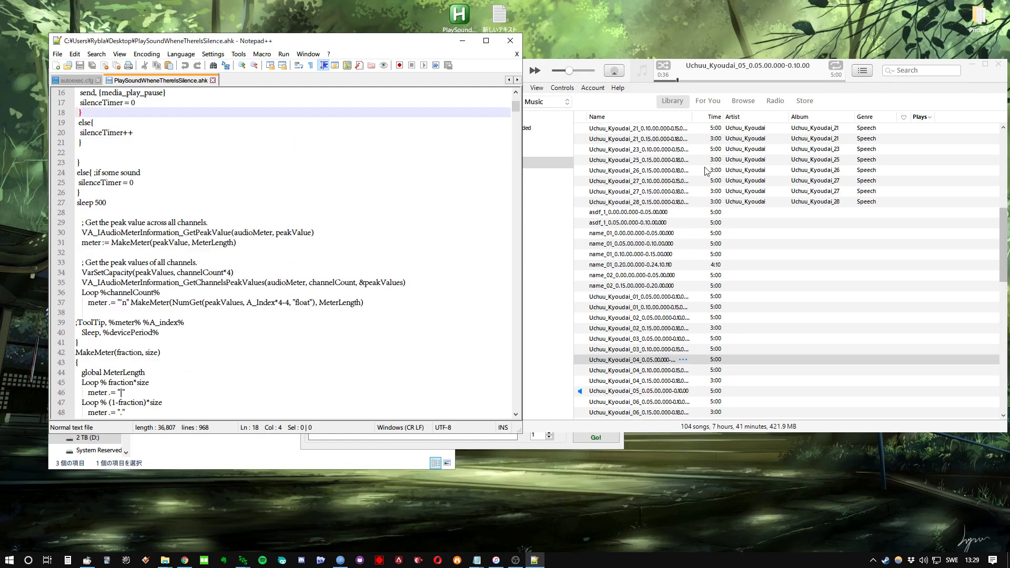
{"action": "scroll", "coordinate": [662, 210], "scroll_direction": "up", "scroll_amount": 8}
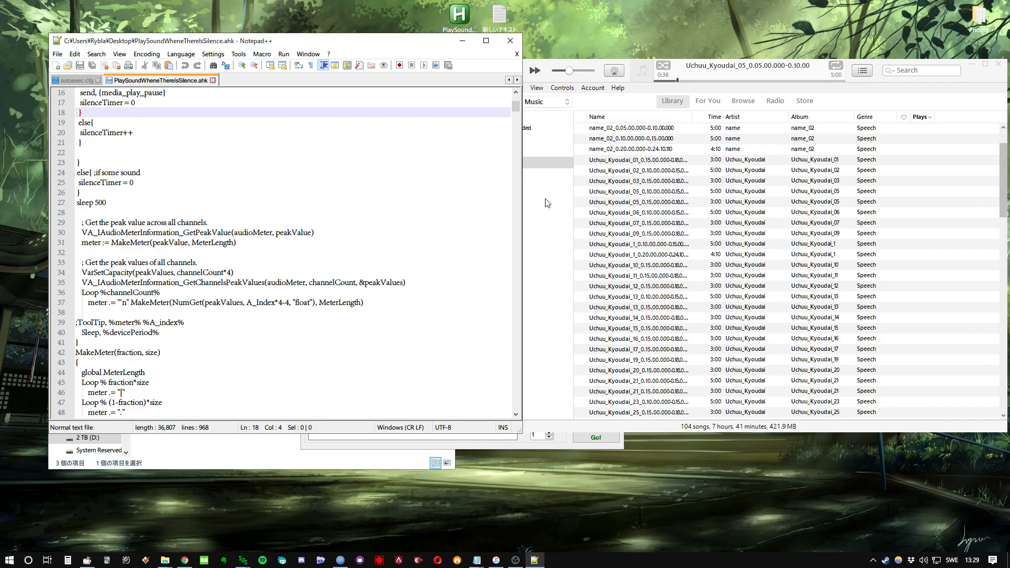
Point out the sleep 500 section and the peak-value lines 29–31
{"action": "left_click", "coordinate": [172, 171]}
{"action": "left_click_drag", "start_coordinate": [96, 161], "coordinate": [184, 191]}
{"action": "left_click", "coordinate": [184, 190]}
{"action": "scroll", "coordinate": [184, 189], "scroll_direction": "down", "scroll_amount": 2}
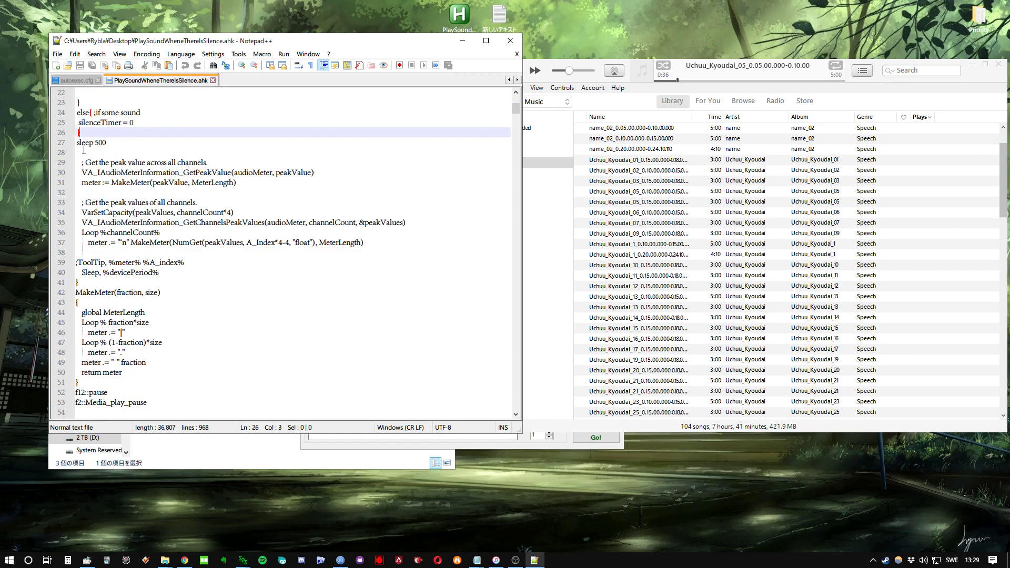
{"action": "left_click_drag", "start_coordinate": [113, 143], "coordinate": [144, 142]}
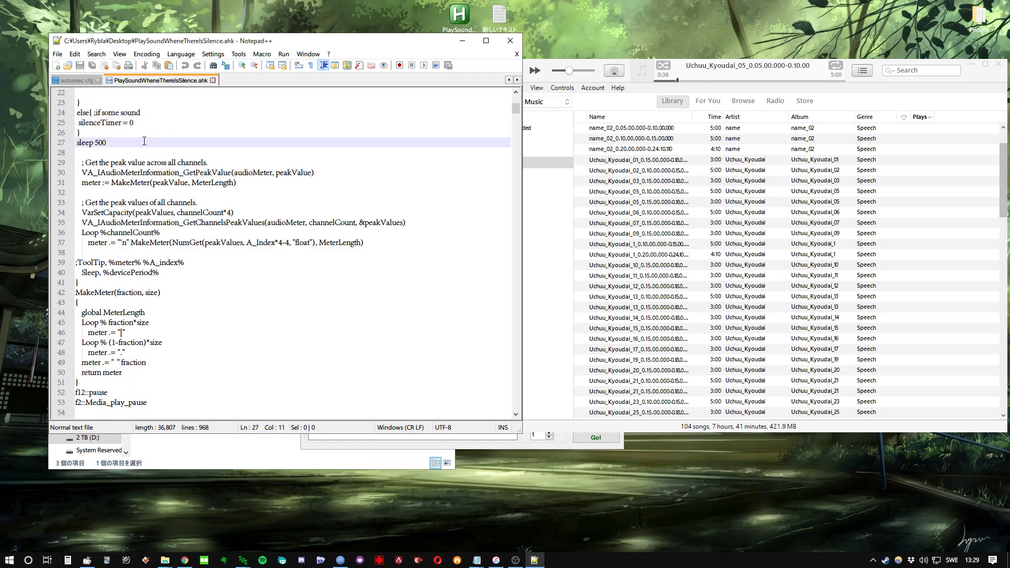
{"action": "left_click_drag", "start_coordinate": [83, 158], "coordinate": [108, 186]}
{"action": "left_click", "coordinate": [226, 262]}
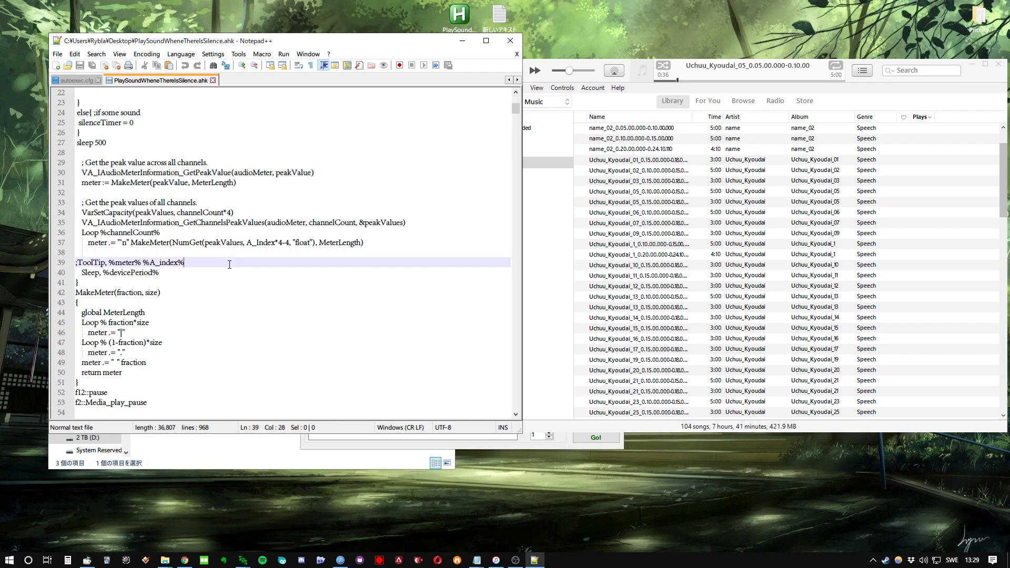
{"action": "scroll", "coordinate": [195, 210], "scroll_direction": "up", "scroll_amount": 7}
Highlight the MakeMeter function and the silence timer block on lines 14–23
{"action": "scroll", "coordinate": [140, 195], "scroll_direction": "down", "scroll_amount": 7}
{"action": "scroll", "coordinate": [124, 183], "scroll_direction": "down", "scroll_amount": 3}
{"action": "scroll", "coordinate": [95, 206], "scroll_direction": "down", "scroll_amount": 3}
{"action": "left_click_drag", "start_coordinate": [76, 252], "coordinate": [200, 365]}
{"action": "left_click", "coordinate": [186, 225]}
{"action": "left_click_drag", "start_coordinate": [78, 106], "coordinate": [195, 364]}
{"action": "scroll", "coordinate": [179, 261], "scroll_direction": "up", "scroll_amount": 5}
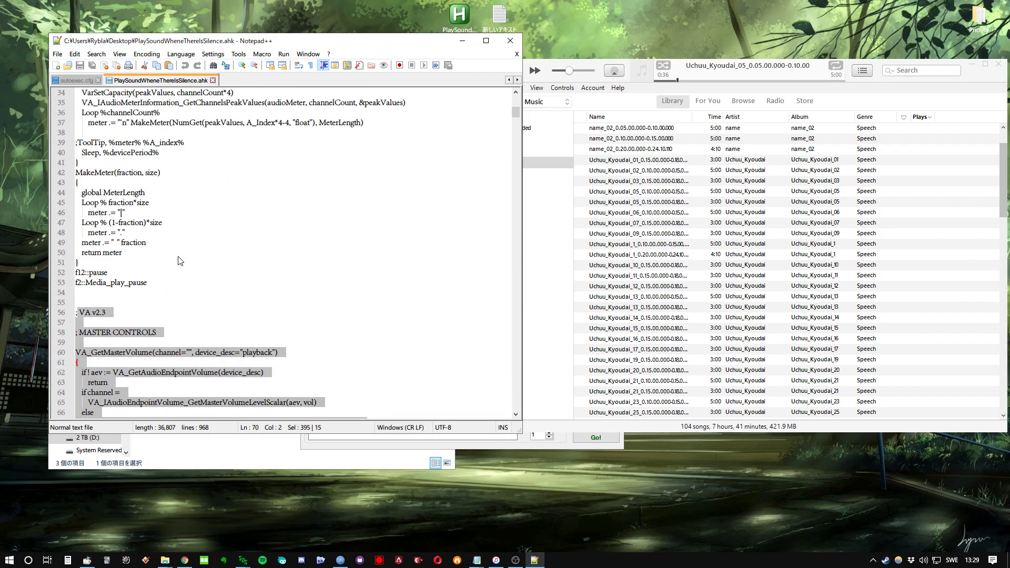
{"action": "left_click", "coordinate": [179, 288]}
{"action": "scroll", "coordinate": [188, 242], "scroll_direction": "up", "scroll_amount": 9}
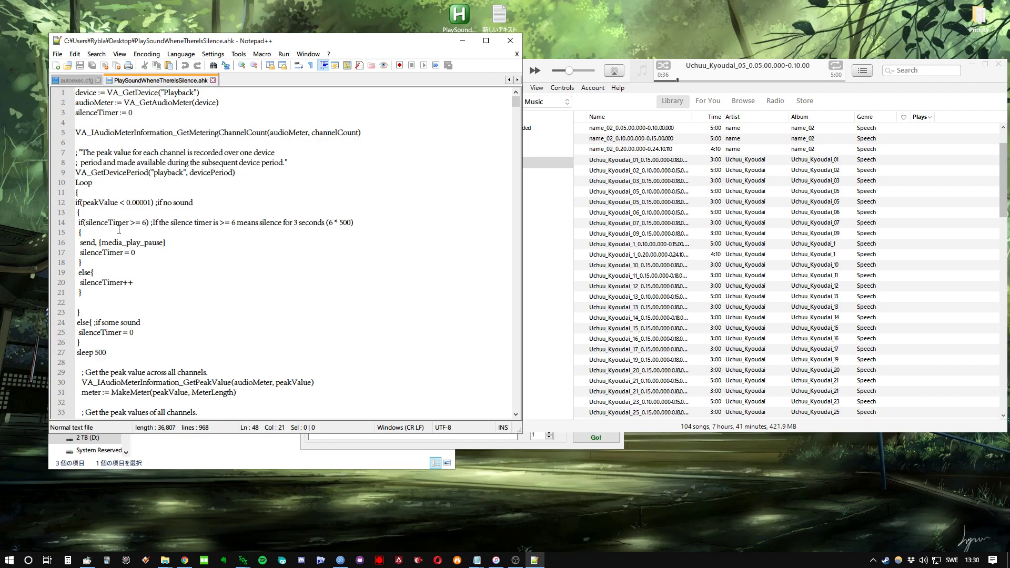
{"action": "left_click_drag", "start_coordinate": [76, 222], "coordinate": [273, 312]}
{"action": "left_click", "coordinate": [255, 274]}
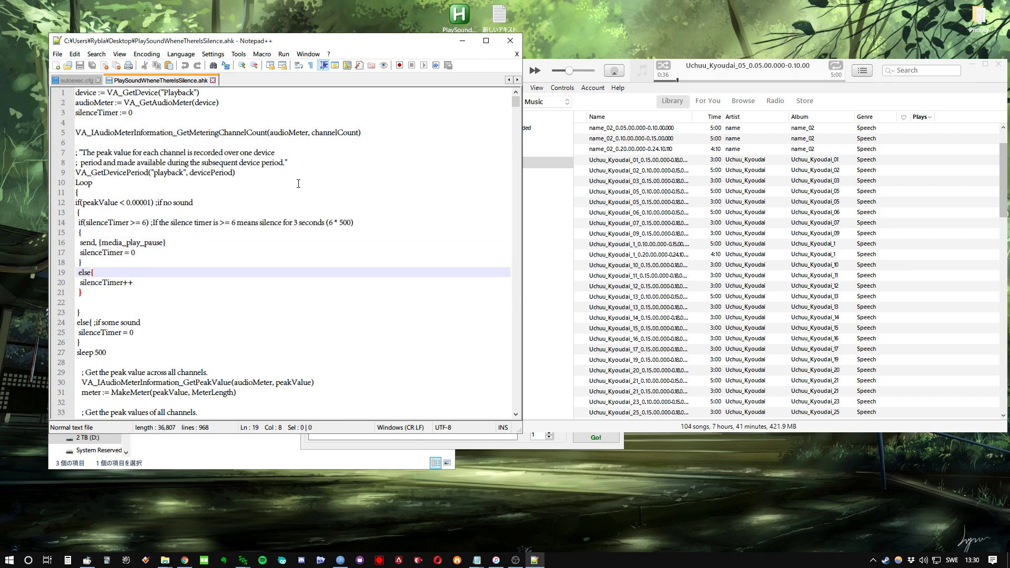
Move the editor window aside and open the Start menu
{"action": "left_click_drag", "start_coordinate": [426, 46], "coordinate": [378, 65]}
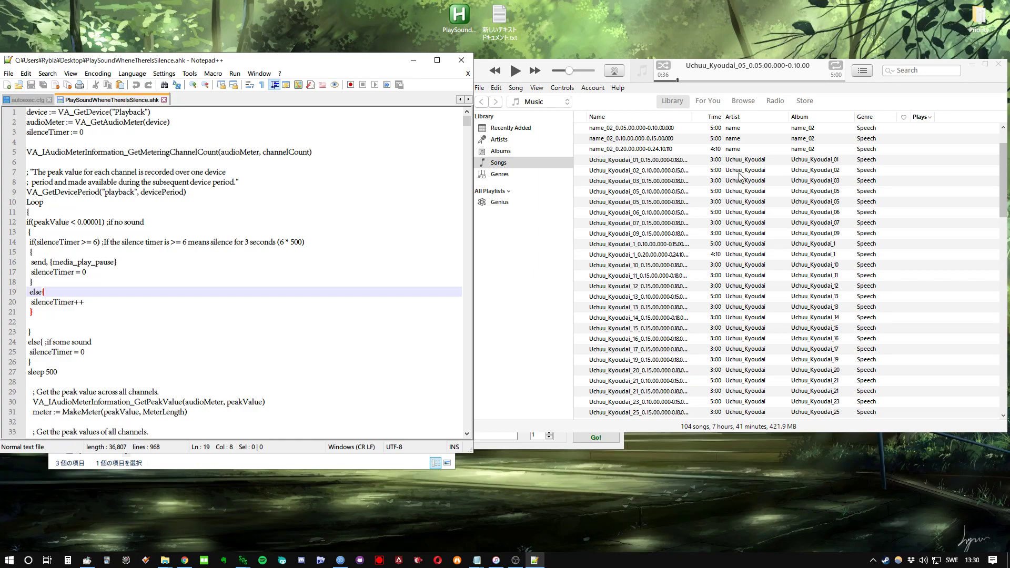
{"action": "left_click", "coordinate": [424, 26]}
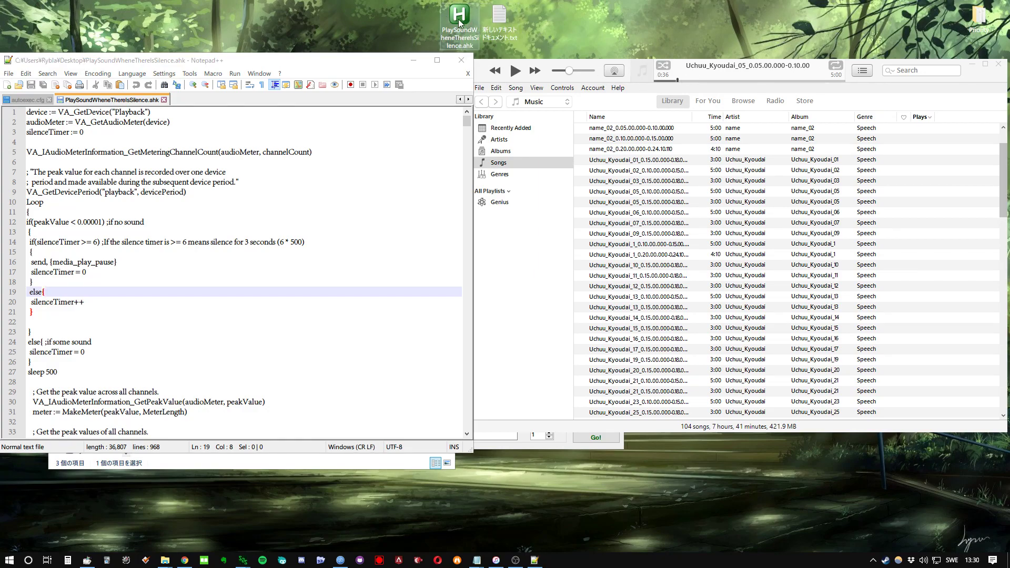
{"action": "left_click", "coordinate": [402, 22]}
{"action": "left_click", "coordinate": [9, 560]}
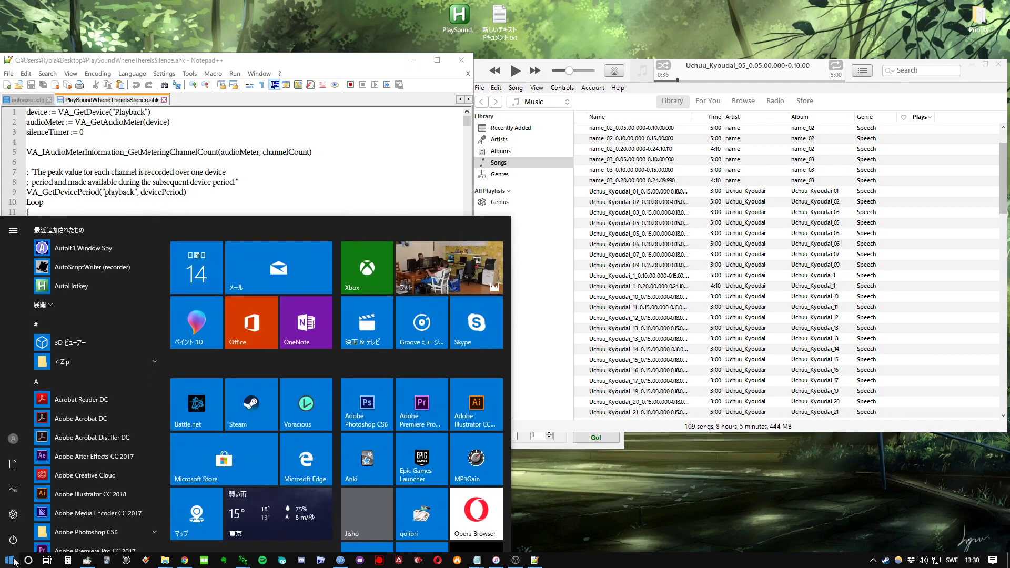
Open the Startup folder by running shell:startup from the Run dialog
{"action": "left_click", "coordinate": [537, 504]}
{"action": "key", "text": "super+r"}
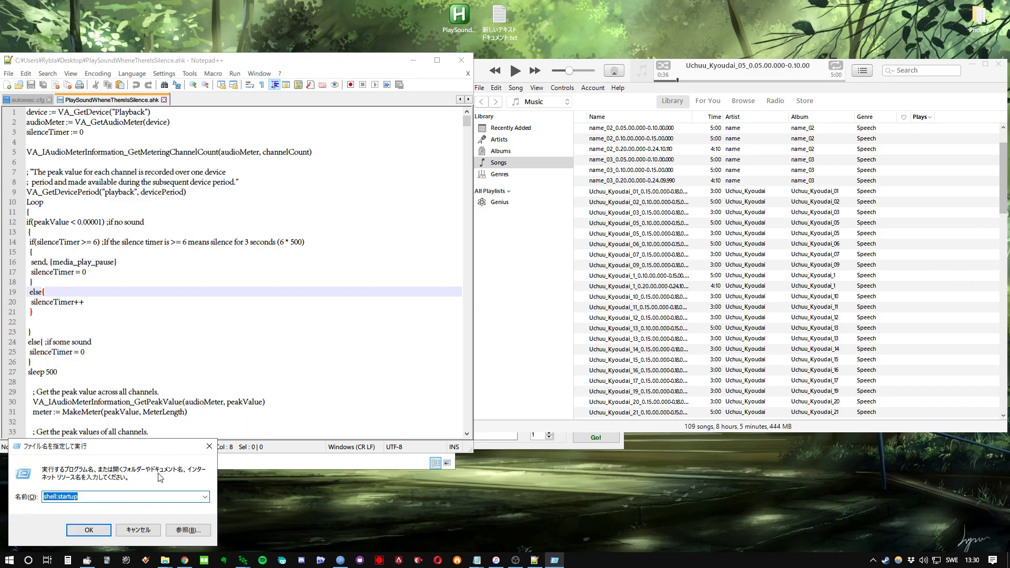
{"action": "left_click", "coordinate": [110, 499]}
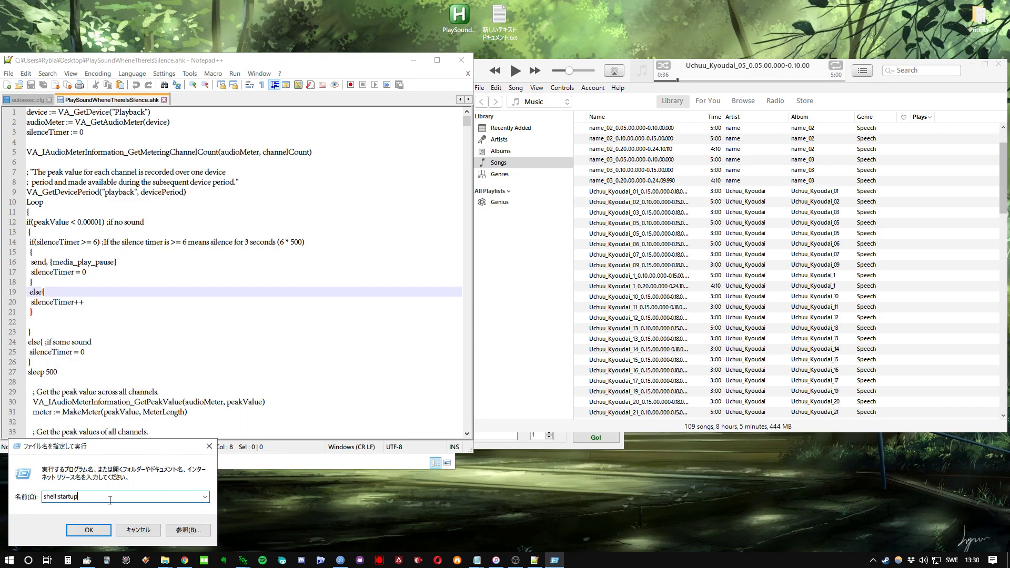
{"action": "left_click", "coordinate": [93, 531]}
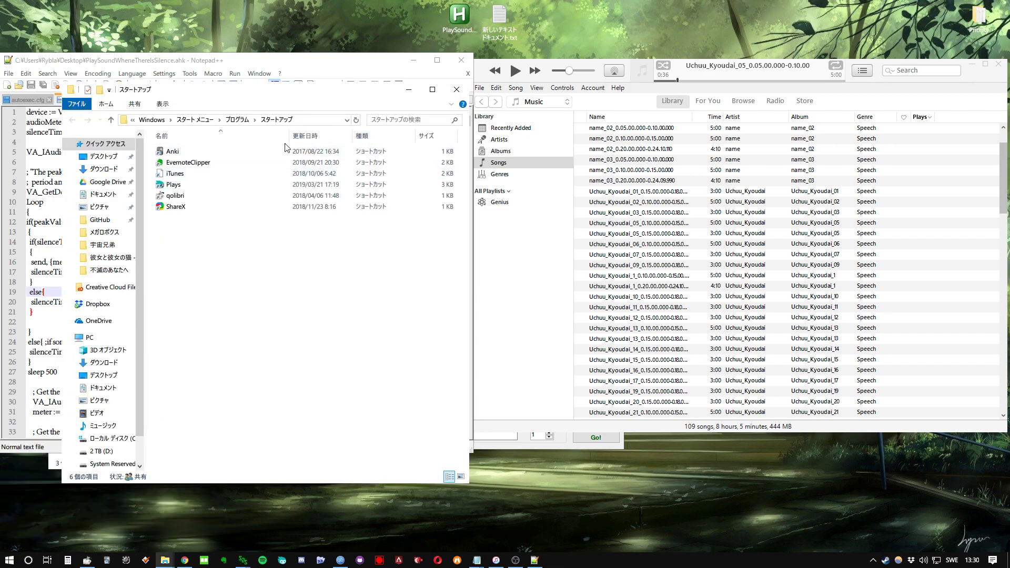
Move the PlaySound .ahk script into Startup and decline keeping it open in Notepad++
{"action": "left_click_drag", "start_coordinate": [461, 21], "coordinate": [213, 258]}
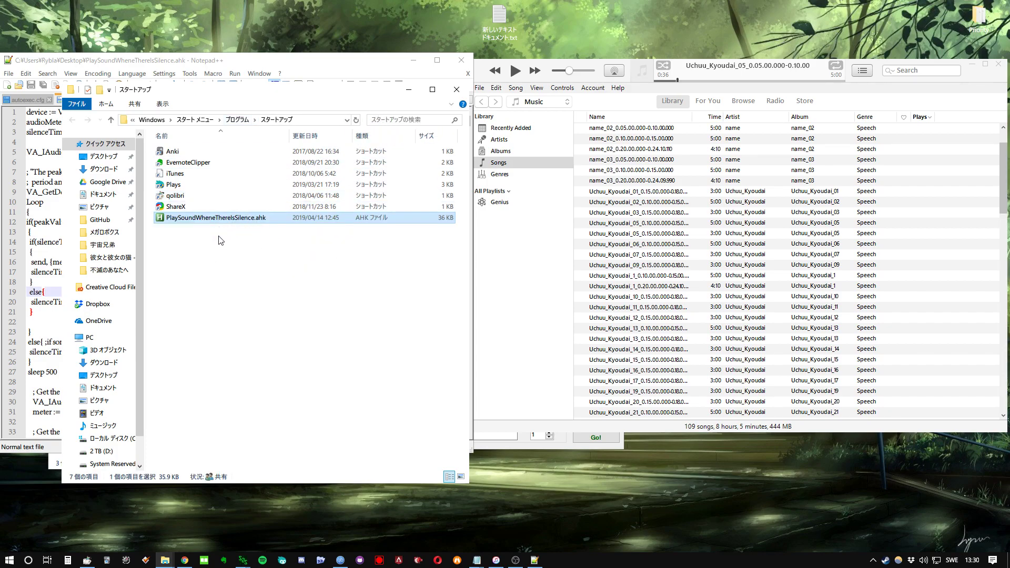
{"action": "left_click", "coordinate": [220, 240]}
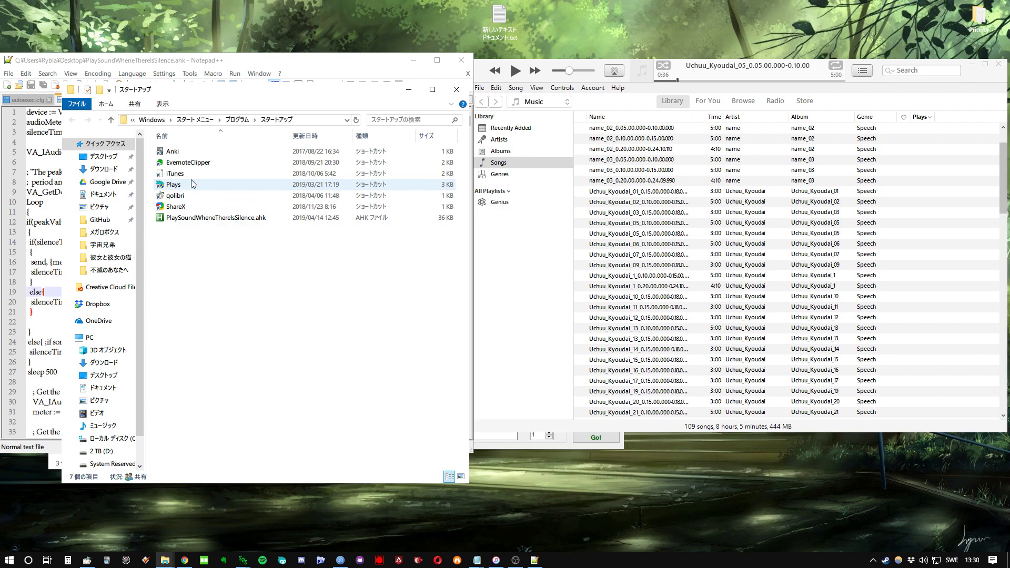
{"action": "left_click", "coordinate": [409, 90]}
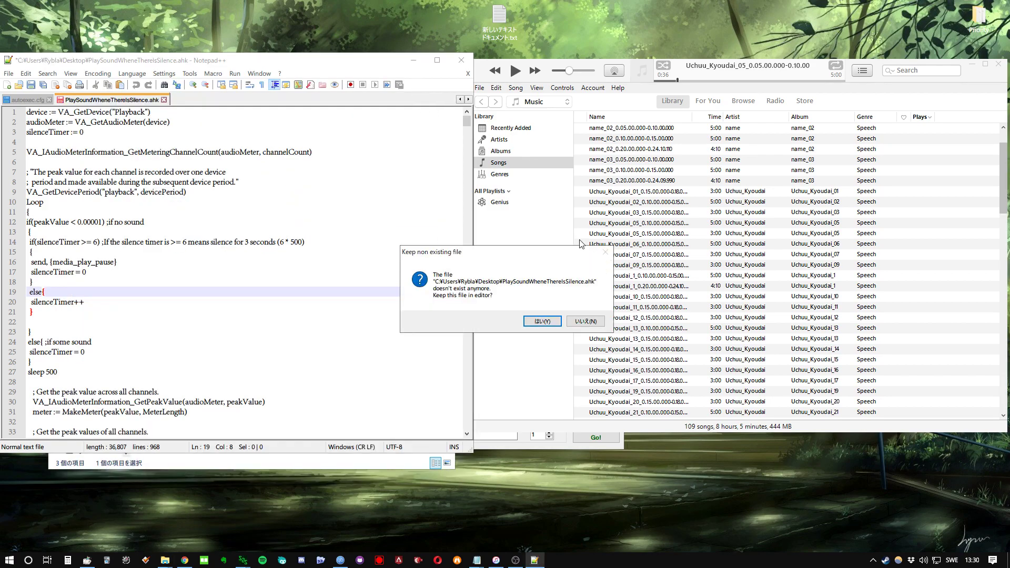
{"action": "left_click", "coordinate": [585, 321]}
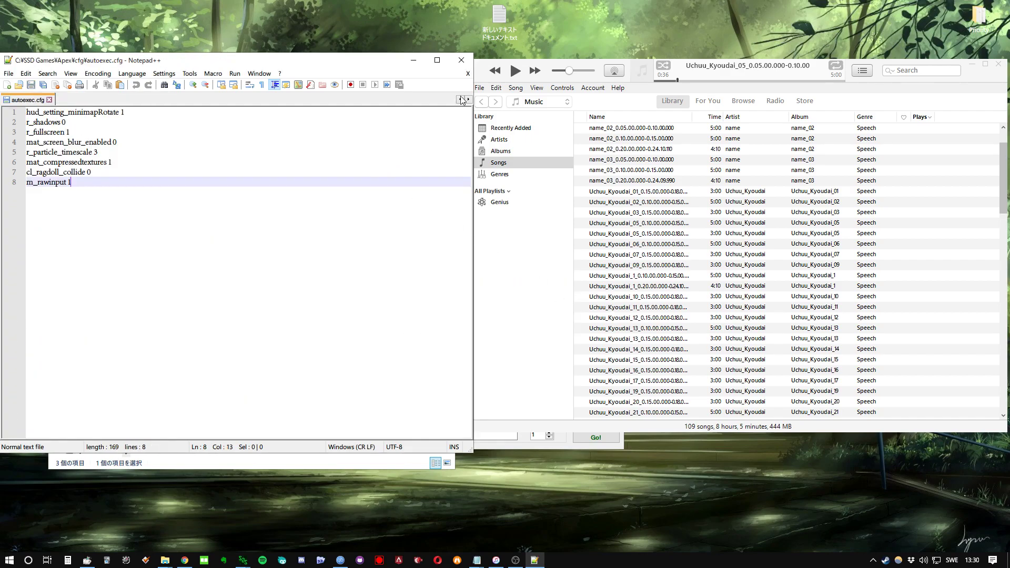
Close Notepad++ and launch Task Scheduler by searching 'task' in the Start menu
{"action": "left_click", "coordinate": [461, 60]}
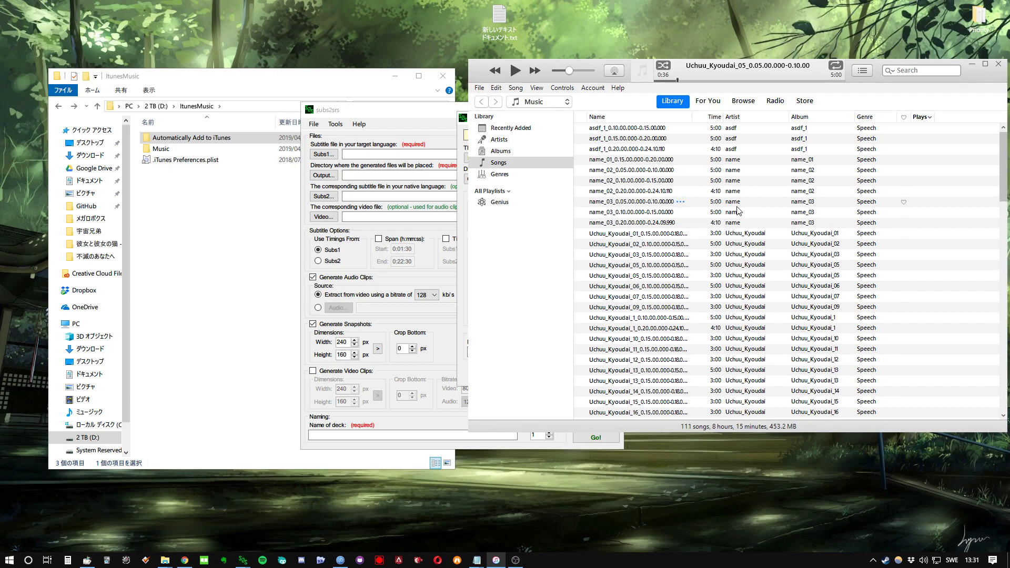
{"action": "left_click", "coordinate": [8, 561]}
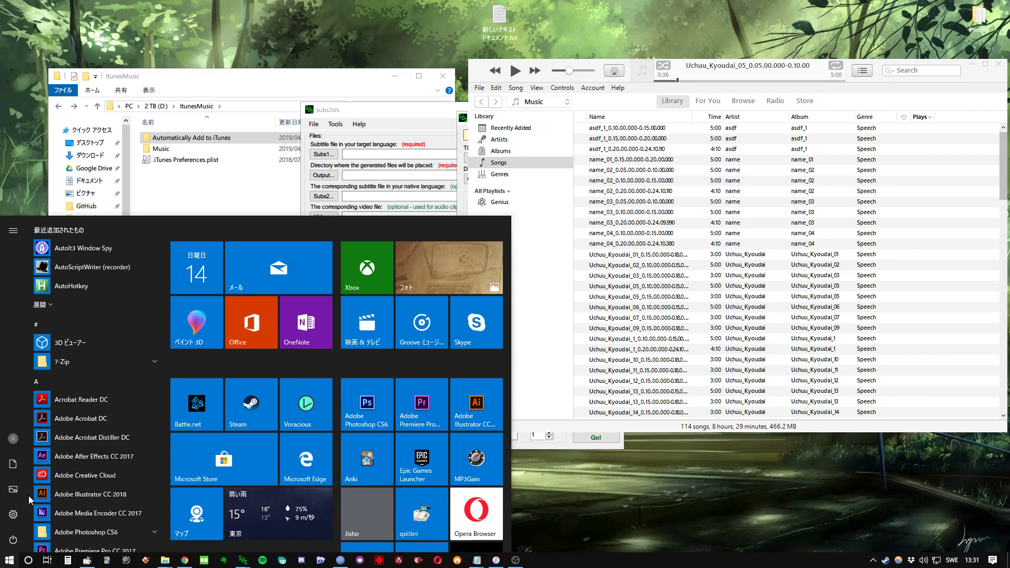
{"action": "type", "text": "task"}
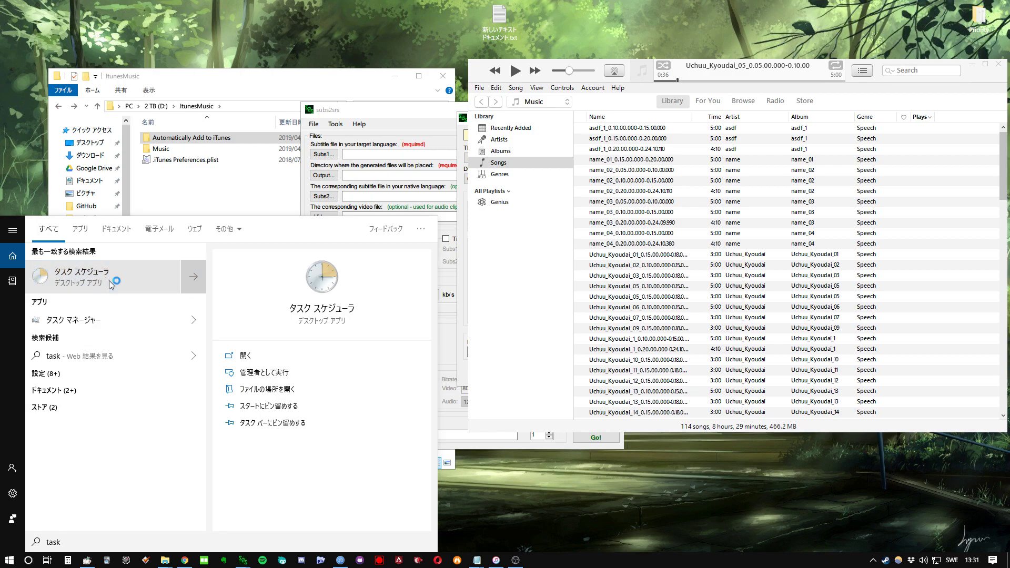
{"action": "key", "text": "Return"}
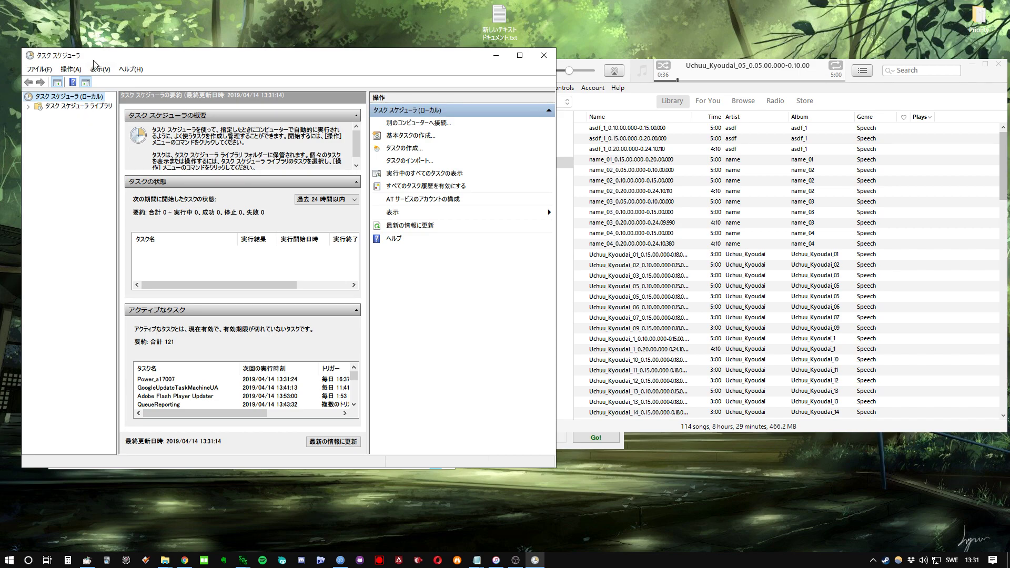
Open the Music folder inside ItunesMusic and move its window to the right side
{"action": "left_click_drag", "start_coordinate": [94, 63], "coordinate": [84, 55]}
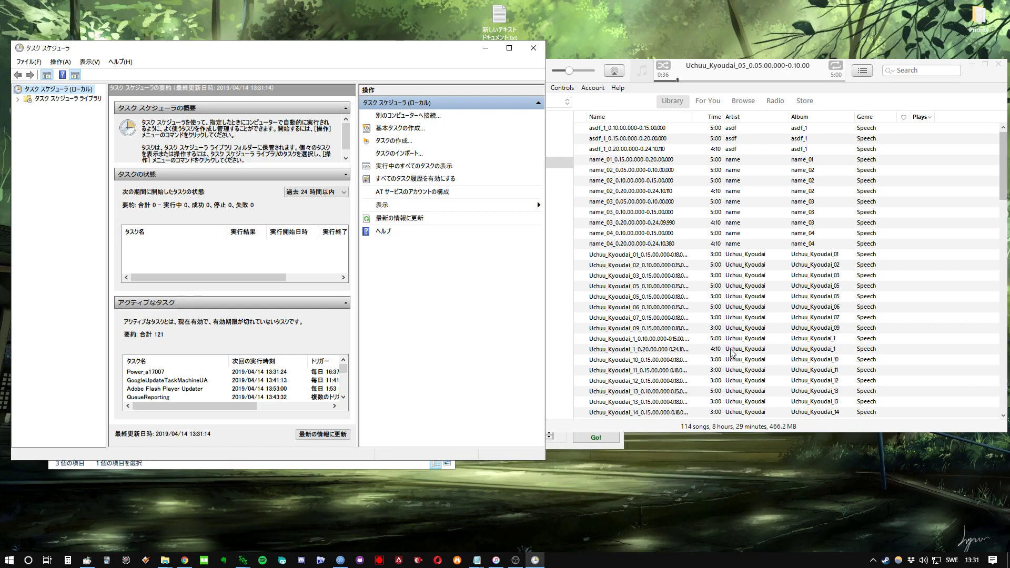
{"action": "mouse_move", "coordinate": [164, 560]}
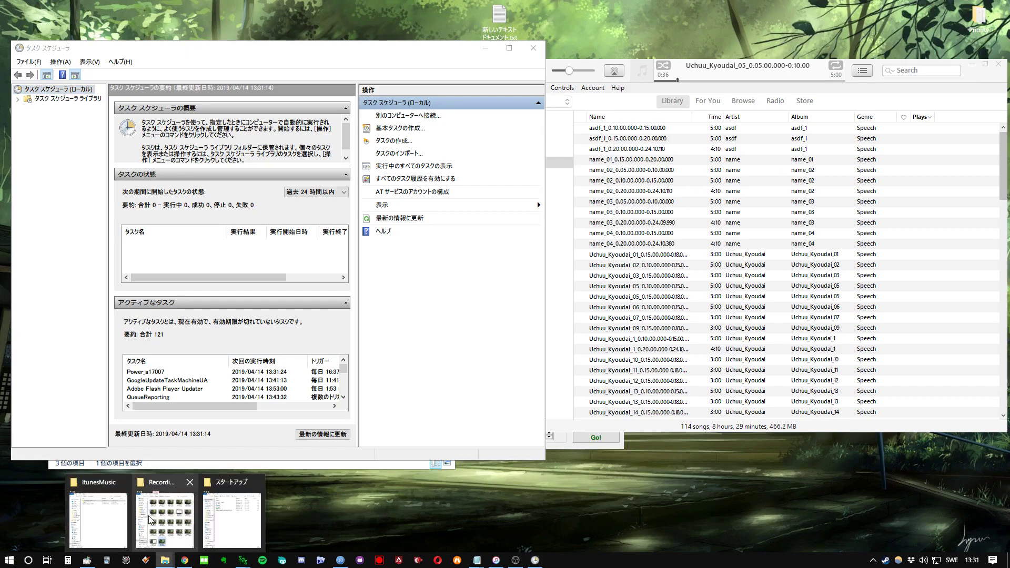
{"action": "left_click", "coordinate": [98, 510]}
{"action": "double_click", "coordinate": [227, 152]}
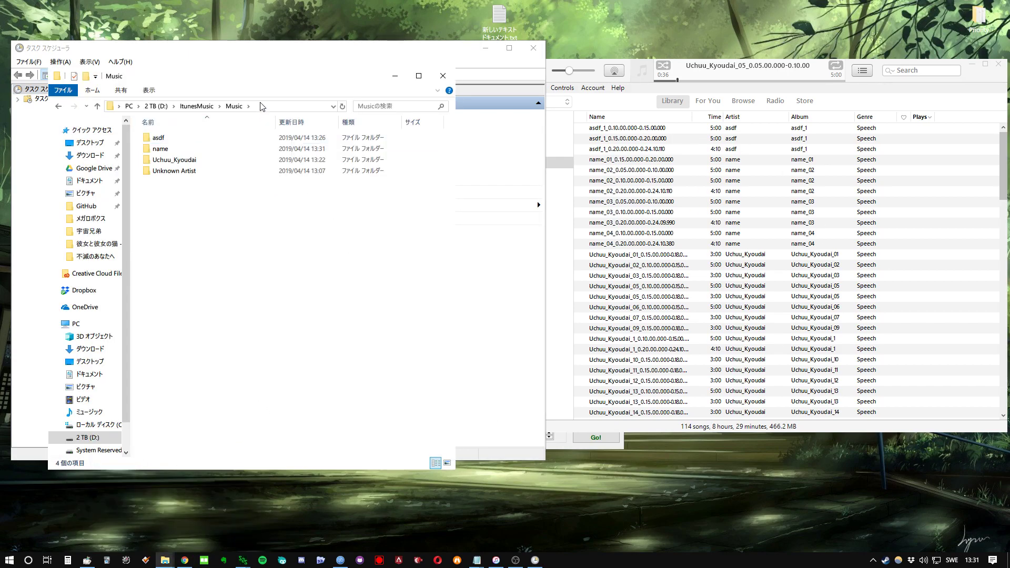
{"action": "left_click_drag", "start_coordinate": [282, 84], "coordinate": [789, 87]}
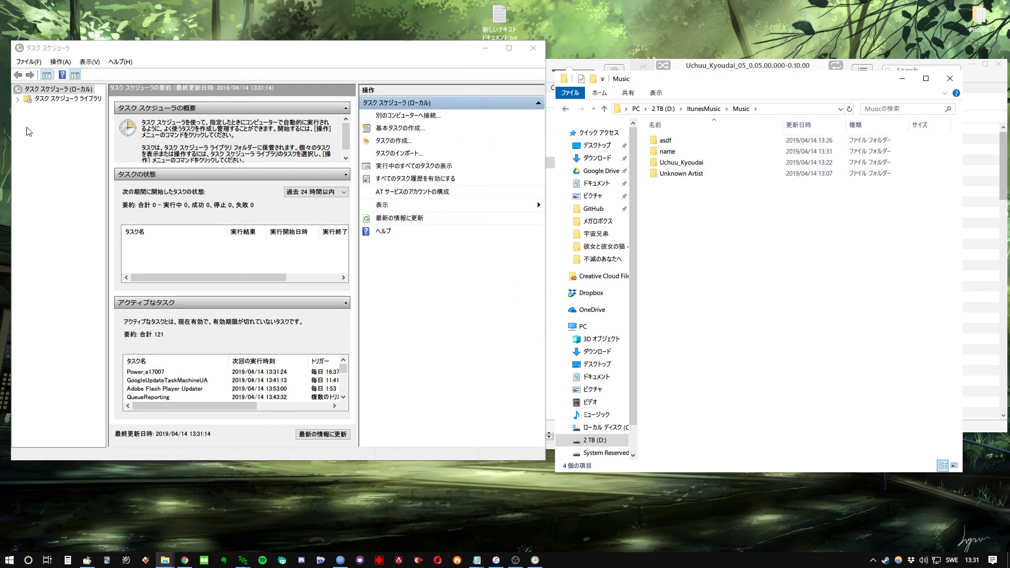
Dock Task Scheduler at the left edge and view the BackgroundImmersion folder's two tasks
{"action": "left_click", "coordinate": [21, 101]}
{"action": "left_click_drag", "start_coordinate": [74, 53], "coordinate": [72, 50]}
{"action": "left_click_drag", "start_coordinate": [144, 50], "coordinate": [180, 57]}
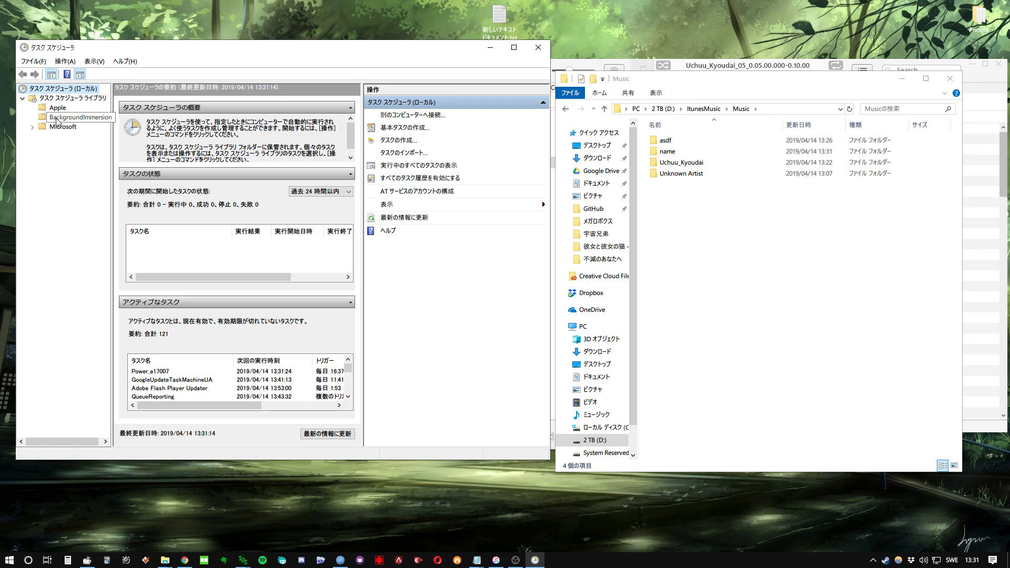
{"action": "left_click", "coordinate": [56, 118]}
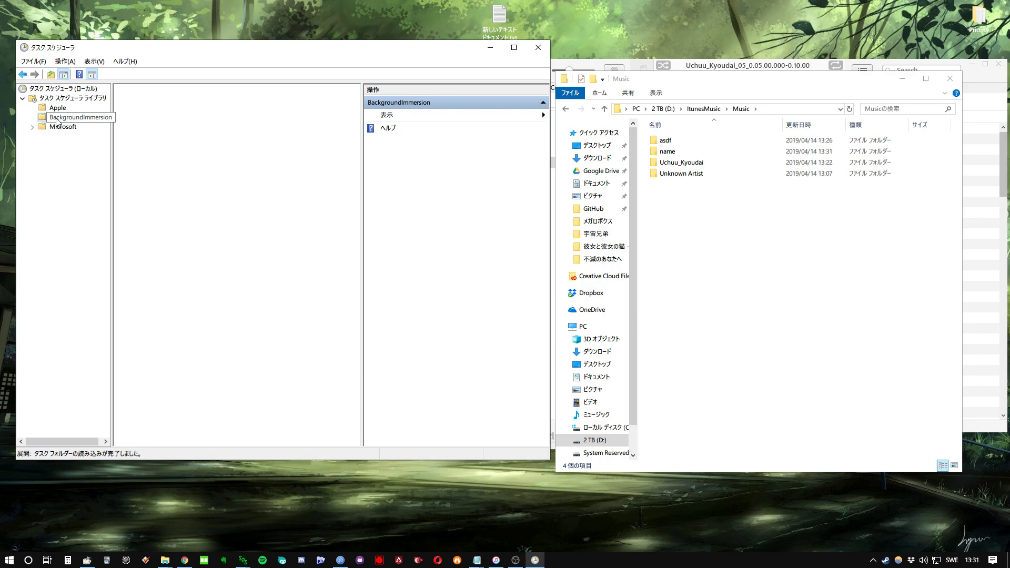
{"action": "left_click_drag", "start_coordinate": [177, 160], "coordinate": [138, 102]}
{"action": "left_click", "coordinate": [174, 149]}
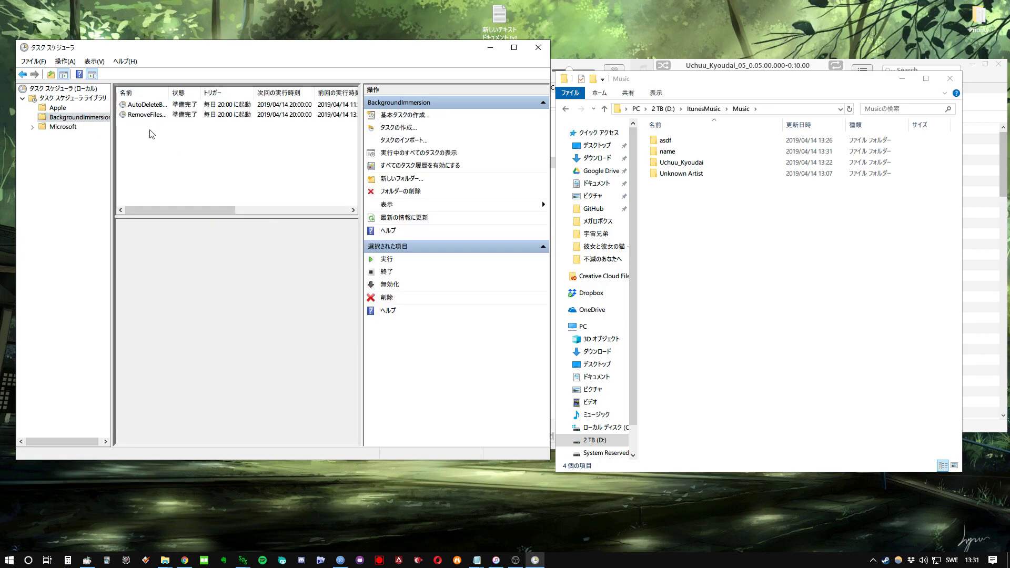
Create a basic task named RemoveOldFiles in the BackgroundImmersion folder
{"action": "right_click", "coordinate": [62, 120]}
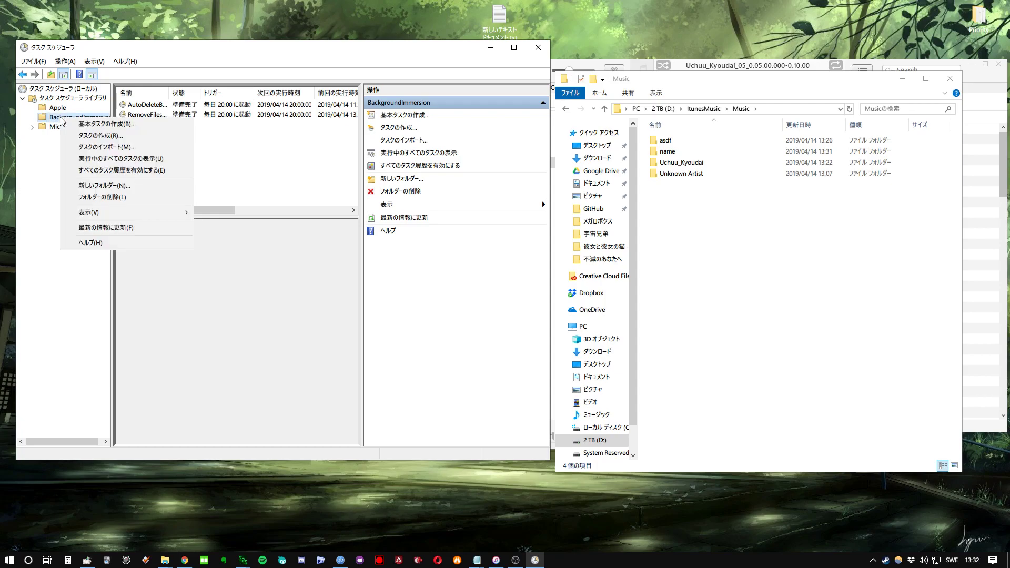
{"action": "left_click", "coordinate": [108, 124]}
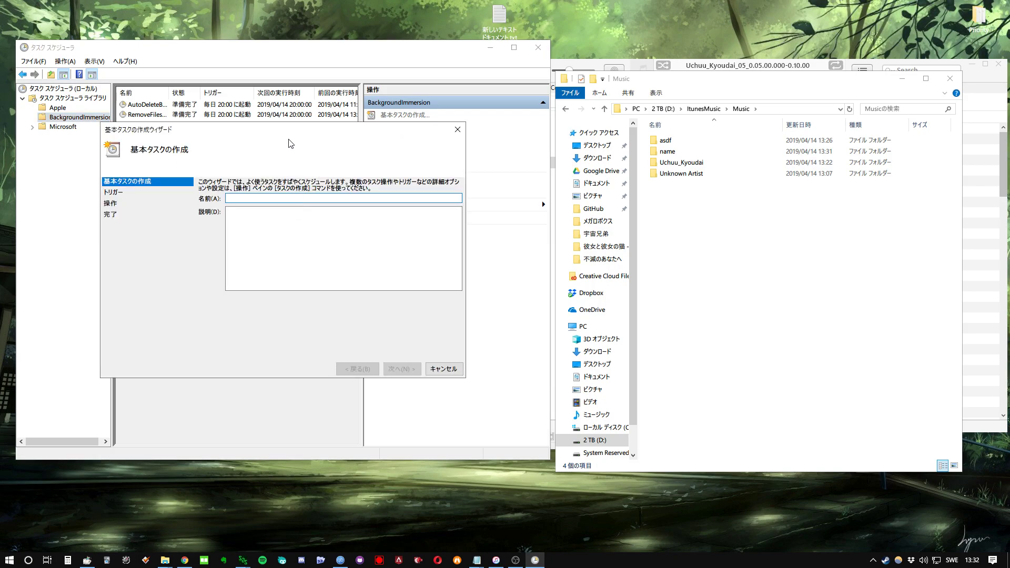
{"action": "type", "text": "RemoveOldFiles"}
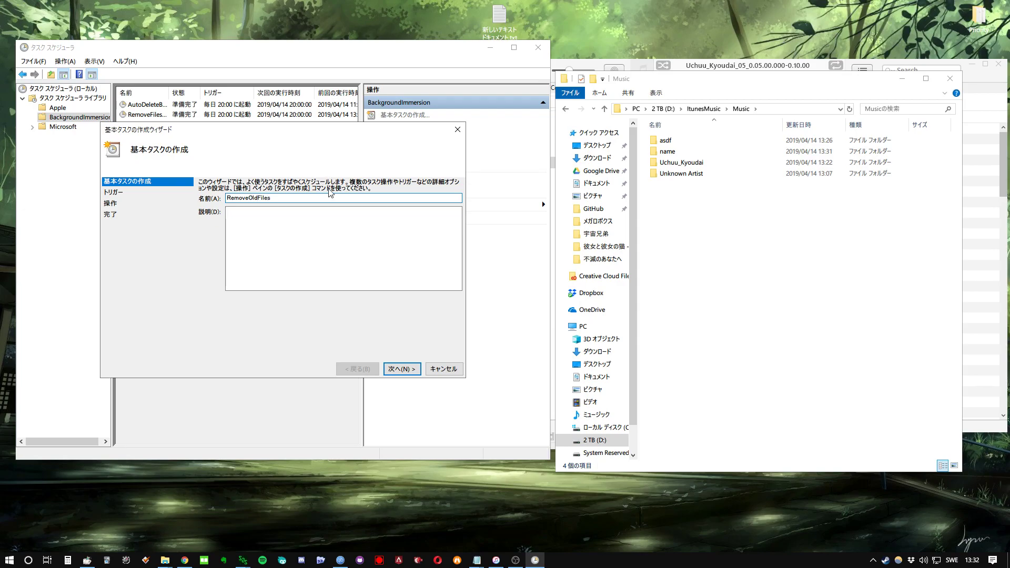
{"action": "left_click", "coordinate": [288, 233]}
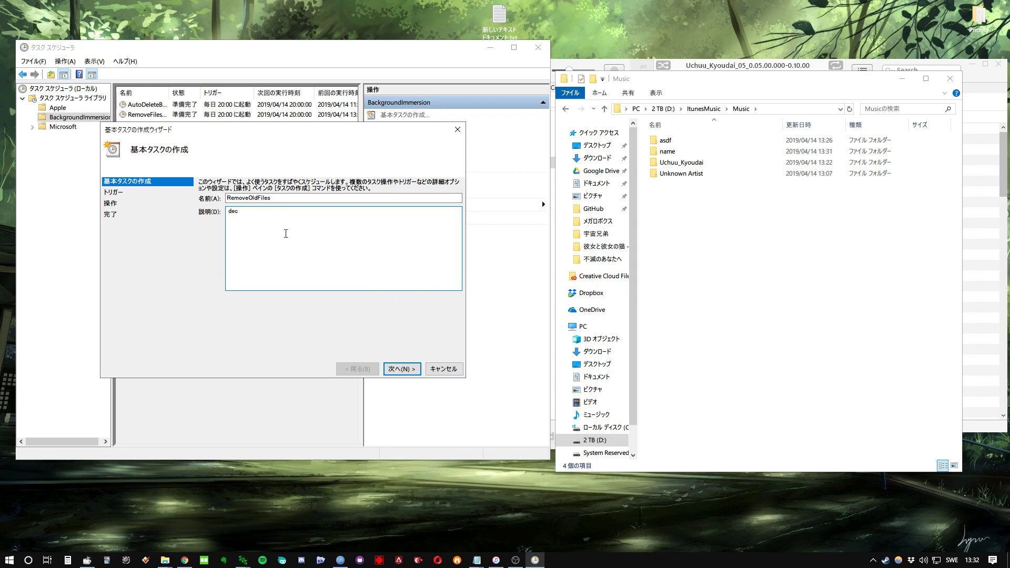
{"action": "left_click", "coordinate": [340, 246]}
{"action": "left_click", "coordinate": [413, 369]}
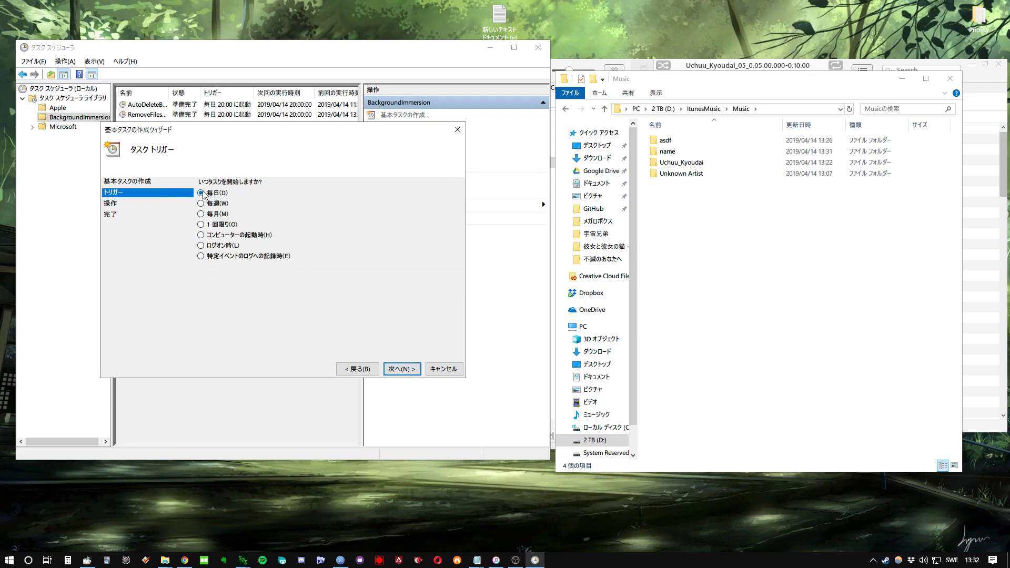
Set a daily trigger starting 2019/04/14 at 20:00:00, recurring every 1 day
{"action": "left_click", "coordinate": [402, 369]}
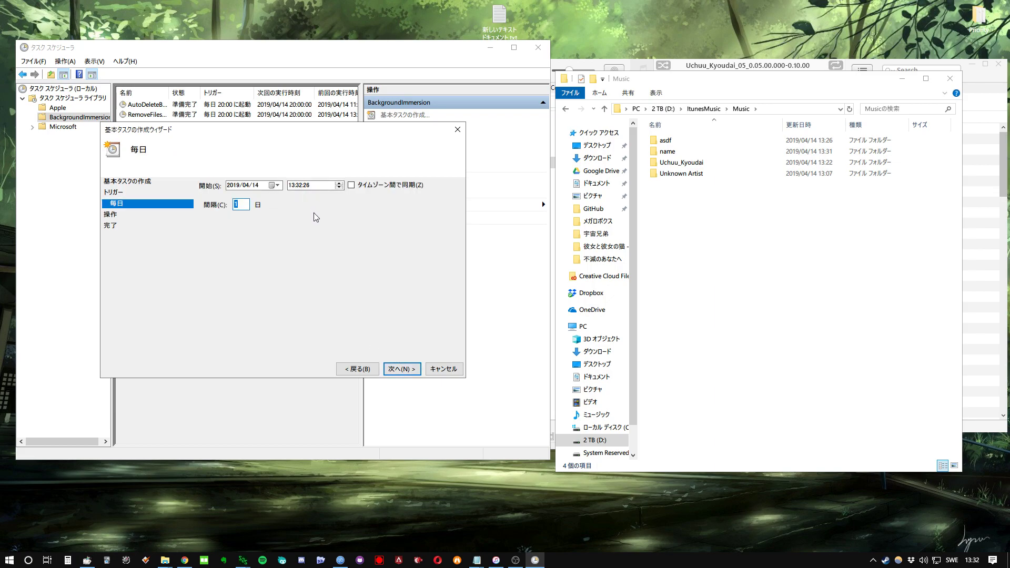
{"action": "mouse_move", "coordinate": [741, 231]}
{"action": "left_mouse_down"}
{"action": "mouse_move", "coordinate": [653, 135]}
{"action": "mouse_move", "coordinate": [735, 218]}
{"action": "left_mouse_up"}
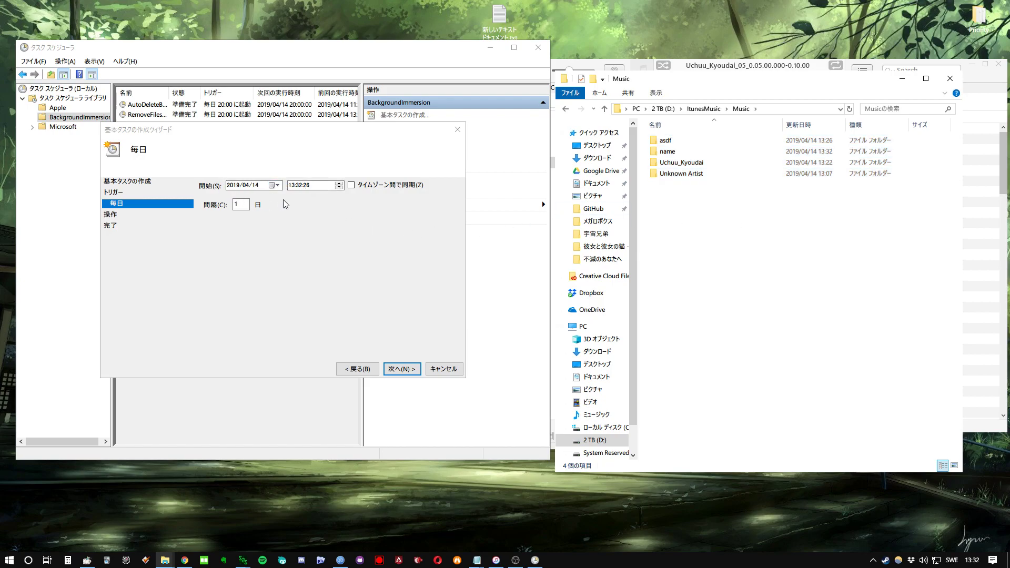
{"action": "left_click", "coordinate": [293, 185]}
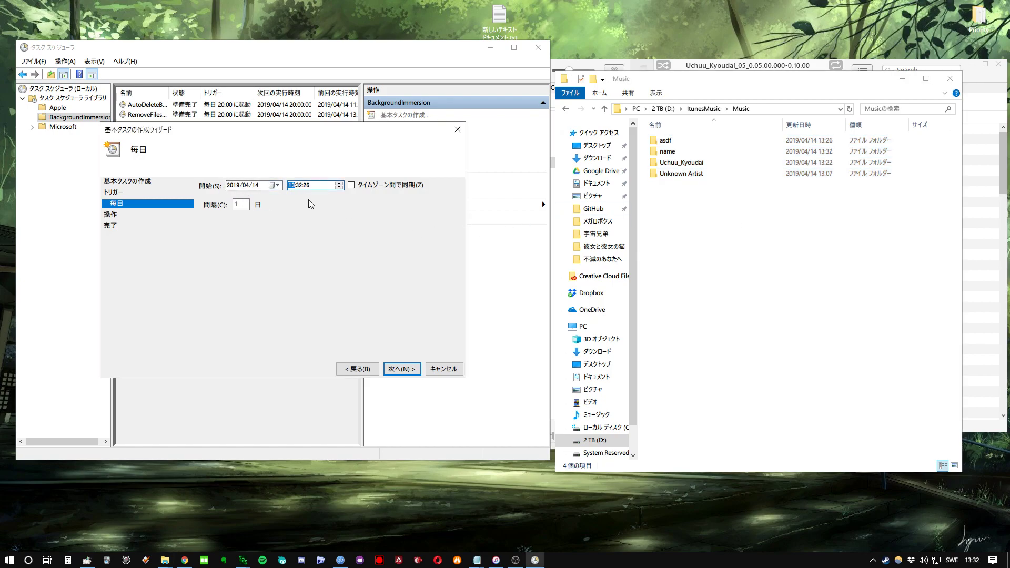
{"action": "type", "text": "20"}
{"action": "key", "text": "Tab"}
{"action": "left_click", "coordinate": [305, 185]}
{"action": "left_click", "coordinate": [237, 204]}
{"action": "double_click", "coordinate": [238, 204]}
Choose Start a program and browse to C:\Windows\System32\forfiles.exe as the program
{"action": "left_click", "coordinate": [408, 370]}
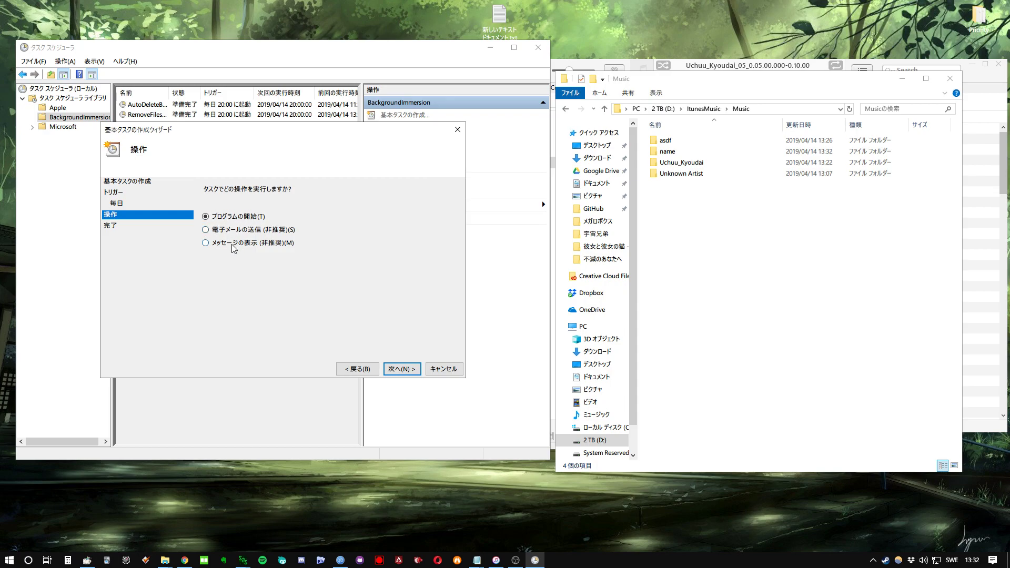
{"action": "left_click", "coordinate": [411, 371]}
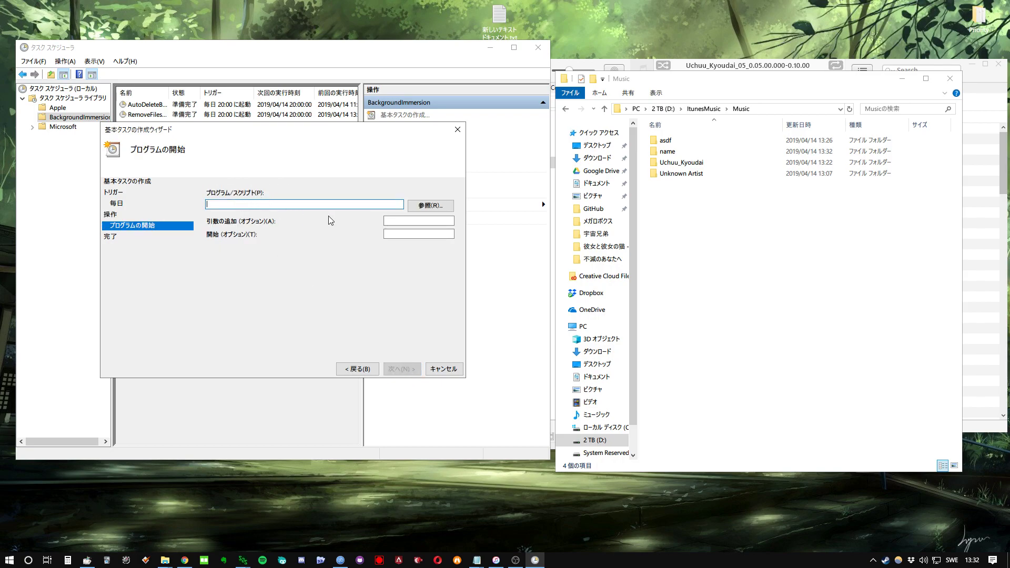
{"action": "left_click", "coordinate": [430, 205]}
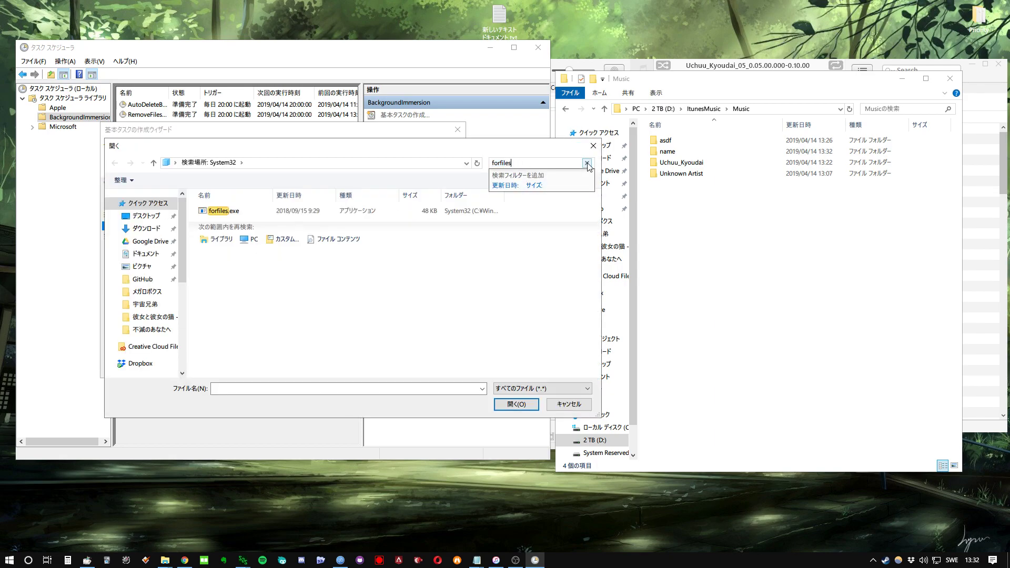
{"action": "left_click", "coordinate": [587, 163]}
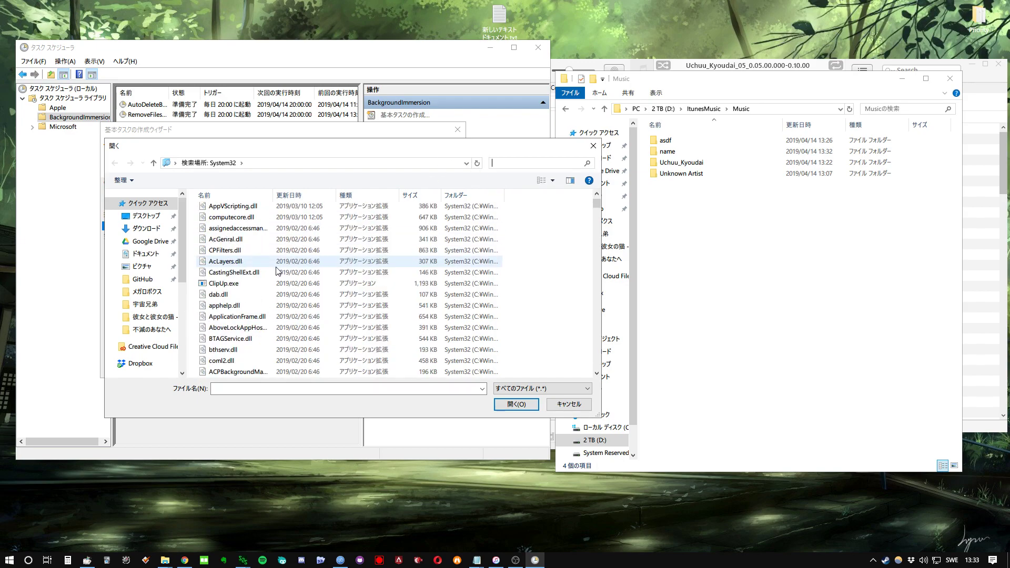
{"action": "left_click", "coordinate": [511, 163]}
{"action": "left_click", "coordinate": [501, 175]}
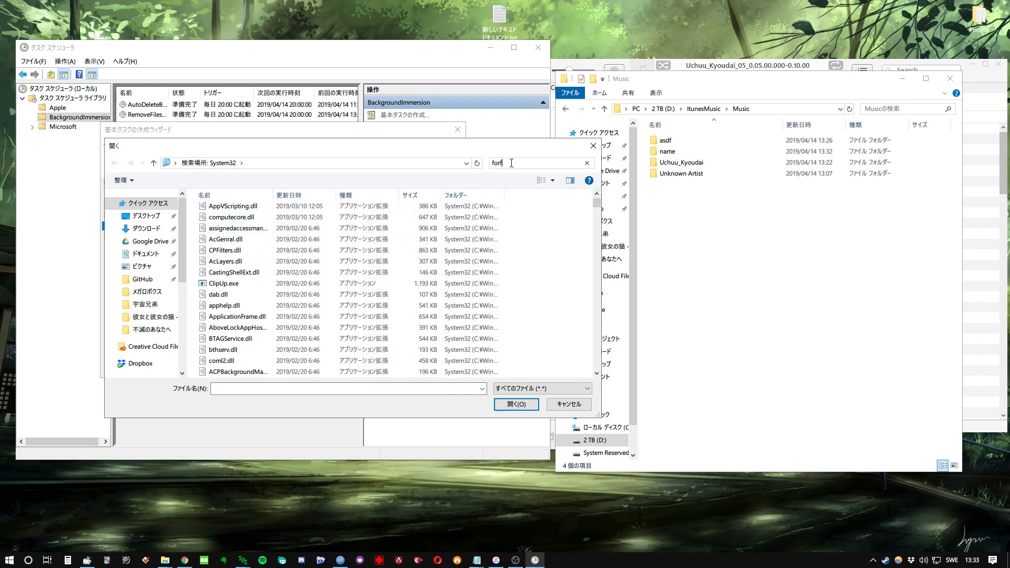
{"action": "left_click", "coordinate": [233, 212]}
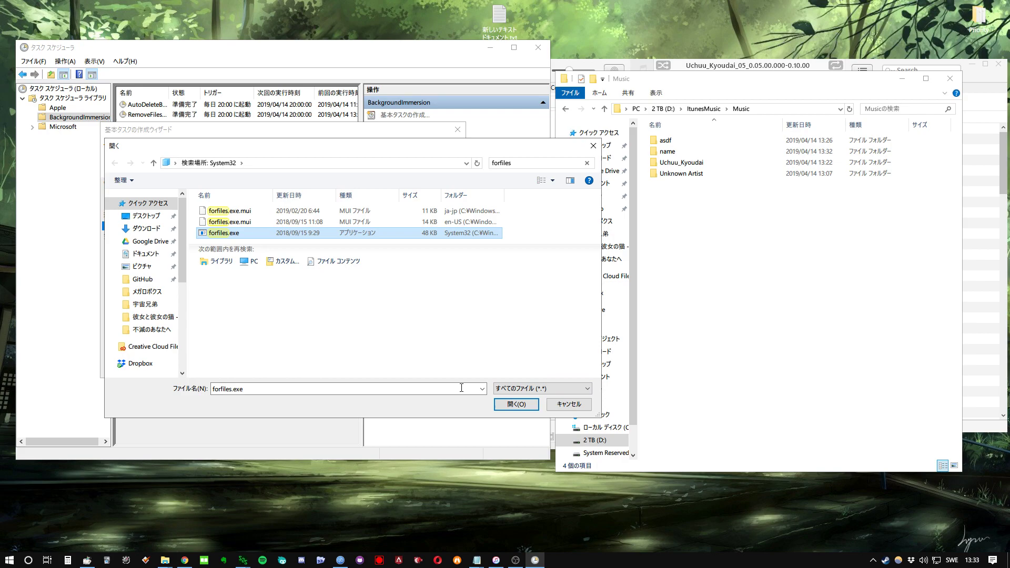
{"action": "left_click", "coordinate": [516, 404]}
Check the forfiles.exe path in the Program/script field and shift the wizard window left
{"action": "key", "text": "shift+Tab"}
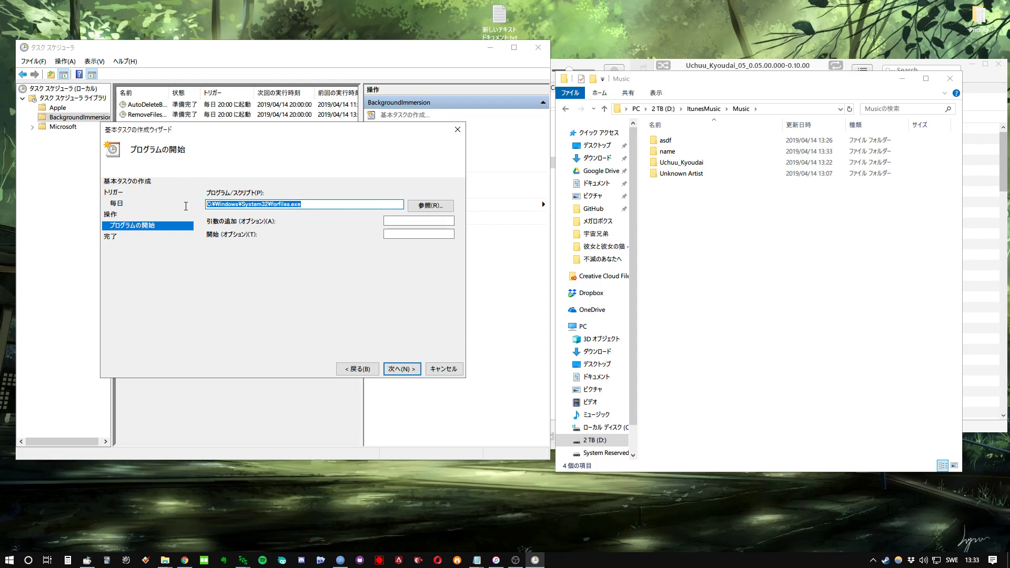
{"action": "left_click", "coordinate": [309, 202]}
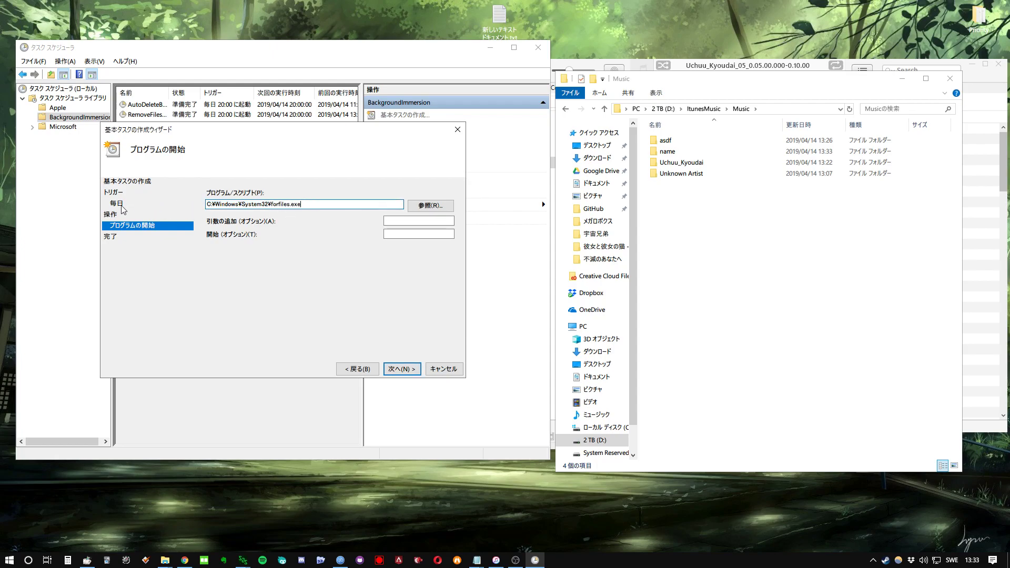
{"action": "left_click_drag", "start_coordinate": [315, 203], "coordinate": [267, 204]}
{"action": "left_click", "coordinate": [309, 205]}
{"action": "left_click_drag", "start_coordinate": [337, 135], "coordinate": [327, 138]}
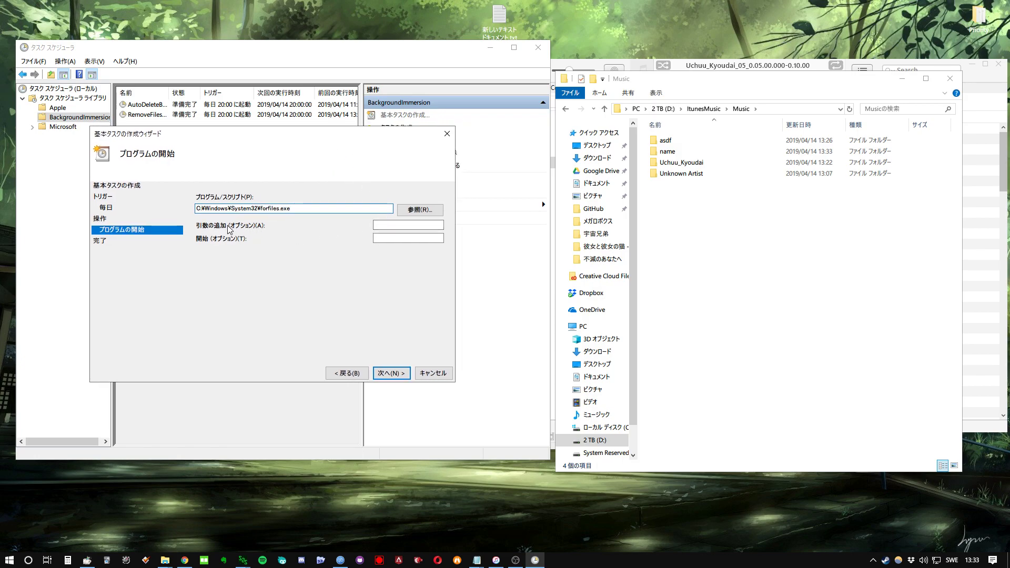
{"action": "left_click", "coordinate": [398, 225]}
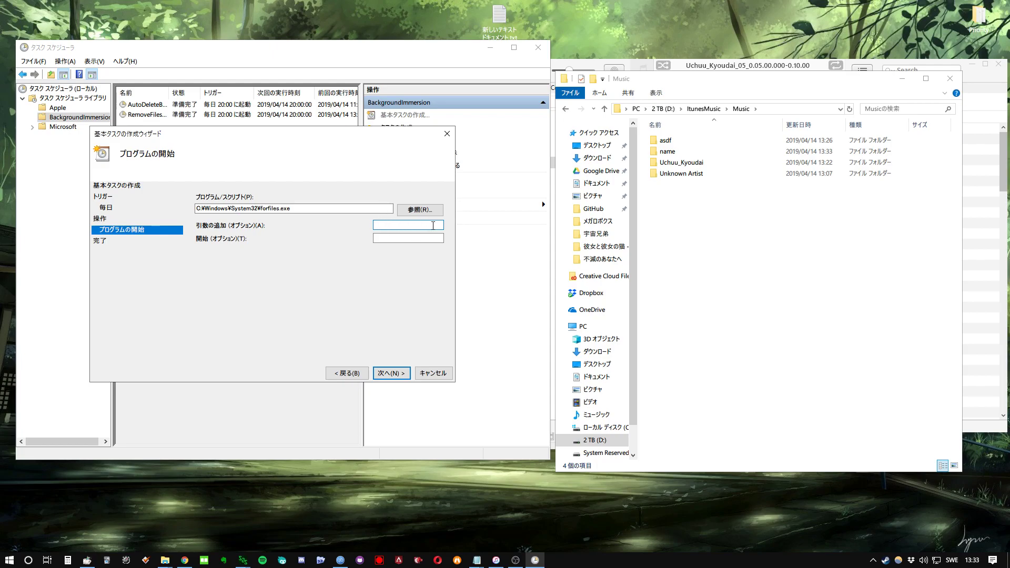
Open the forfiles argument notes in Notepad beside the folder window and resize it
{"action": "left_click", "coordinate": [499, 22]}
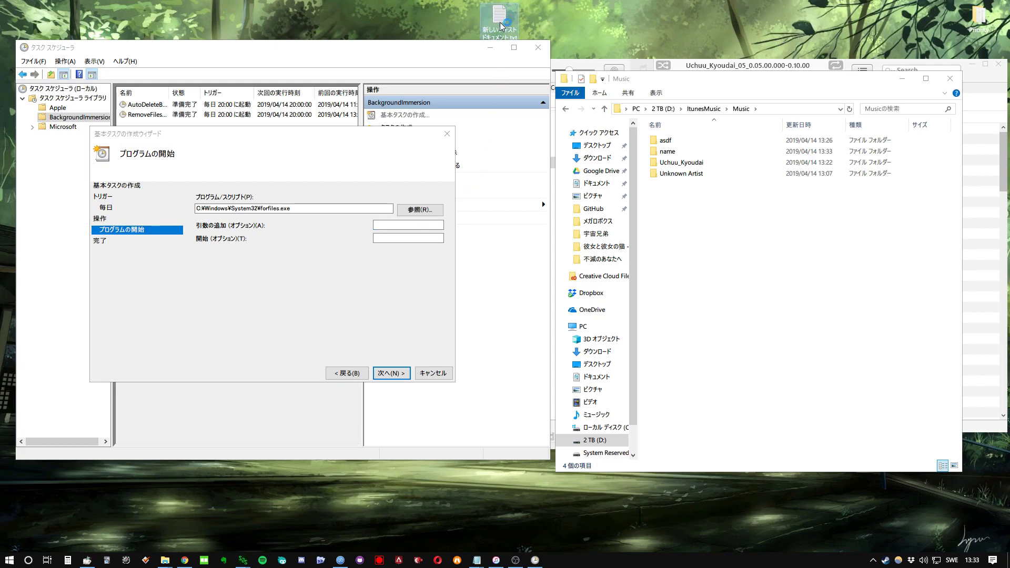
{"action": "left_click_drag", "start_coordinate": [526, 172], "coordinate": [691, 151]}
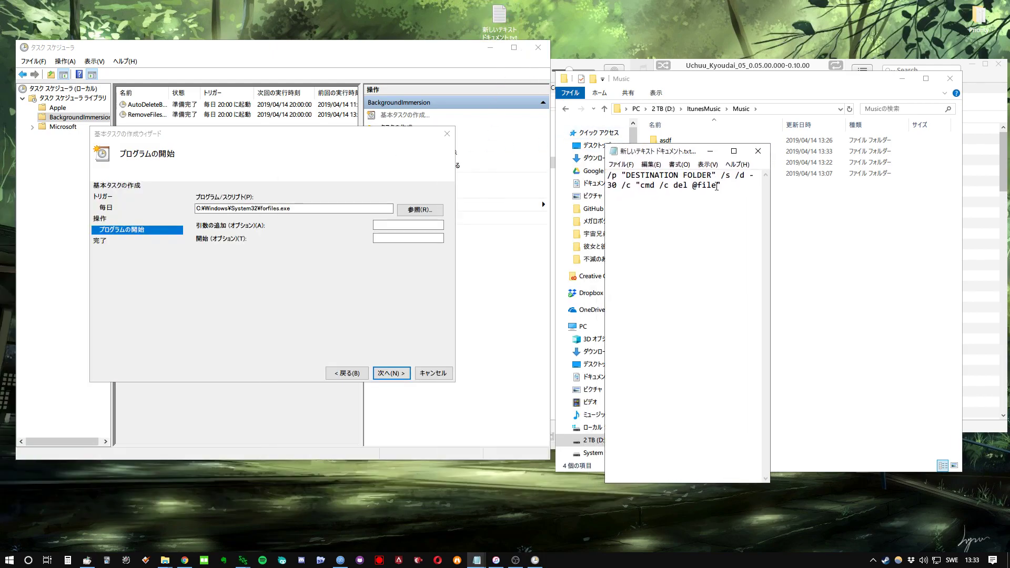
{"action": "left_click_drag", "start_coordinate": [770, 219], "coordinate": [952, 220]}
{"action": "left_click_drag", "start_coordinate": [881, 484], "coordinate": [841, 245]}
Go over the forfiles command's switches and change the age limit from -30 to -7
{"action": "double_click", "coordinate": [853, 175]}
{"action": "left_click_drag", "start_coordinate": [835, 175], "coordinate": [712, 175]}
{"action": "left_click", "coordinate": [787, 175]}
{"action": "left_click_drag", "start_coordinate": [787, 176], "coordinate": [870, 184]}
{"action": "left_click", "coordinate": [799, 184]}
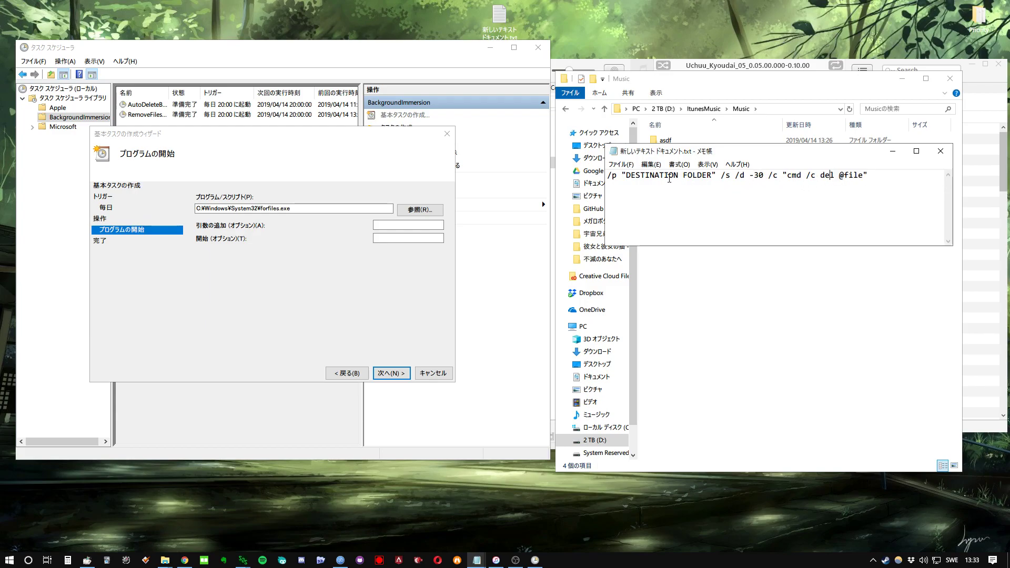
{"action": "double_click", "coordinate": [643, 181]}
{"action": "left_click", "coordinate": [718, 178]}
{"action": "left_click_drag", "start_coordinate": [716, 179], "coordinate": [621, 179]}
{"action": "left_click", "coordinate": [729, 185]}
{"action": "double_click", "coordinate": [762, 174]}
{"action": "type", "text": "7"}
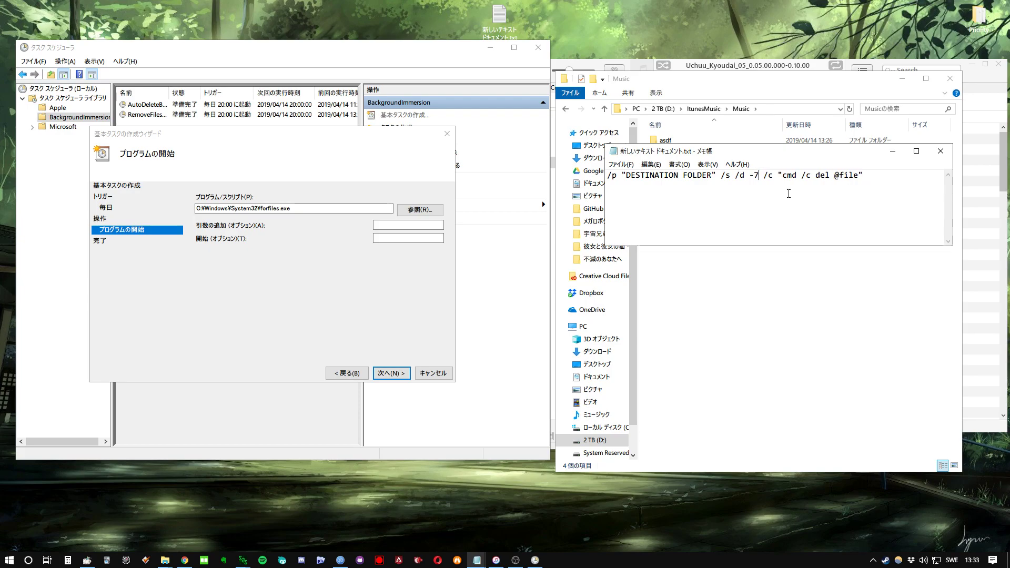
Replace the DESTINATION FOLDER placeholder with the D:\ItunesMusic\Music path
{"action": "left_click_drag", "start_coordinate": [781, 157], "coordinate": [778, 185]}
{"action": "left_click_drag", "start_coordinate": [712, 204], "coordinate": [627, 207]}
{"action": "left_click_drag", "start_coordinate": [731, 181], "coordinate": [315, 281]}
{"action": "left_click", "coordinate": [715, 247]}
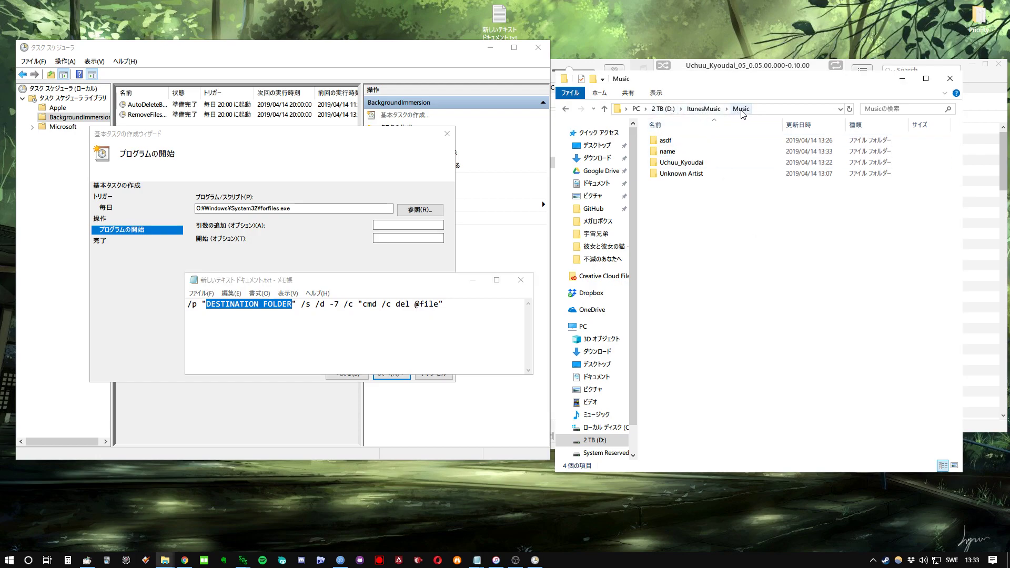
{"action": "left_click_drag", "start_coordinate": [685, 209], "coordinate": [677, 153]}
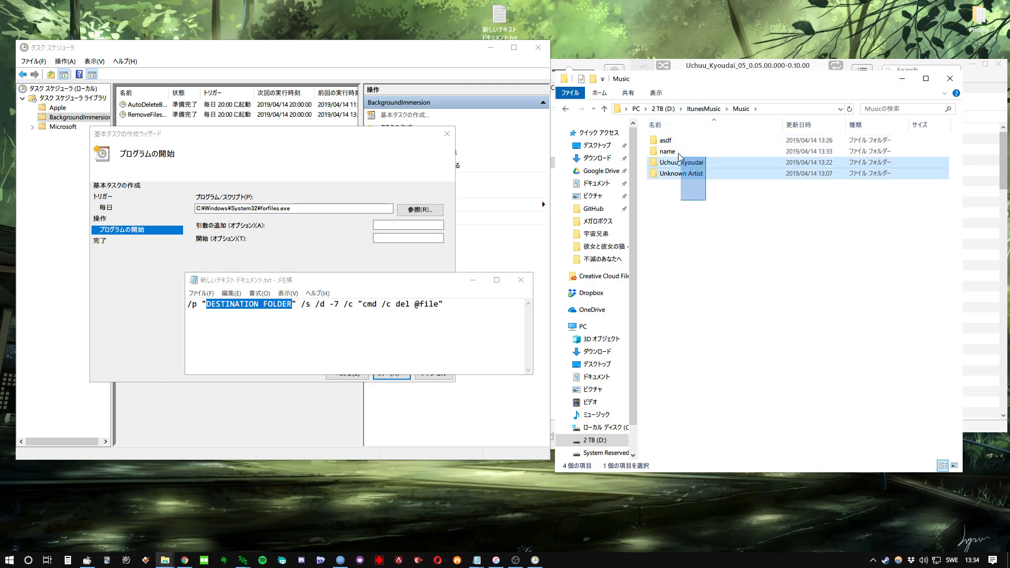
{"action": "left_click", "coordinate": [715, 201]}
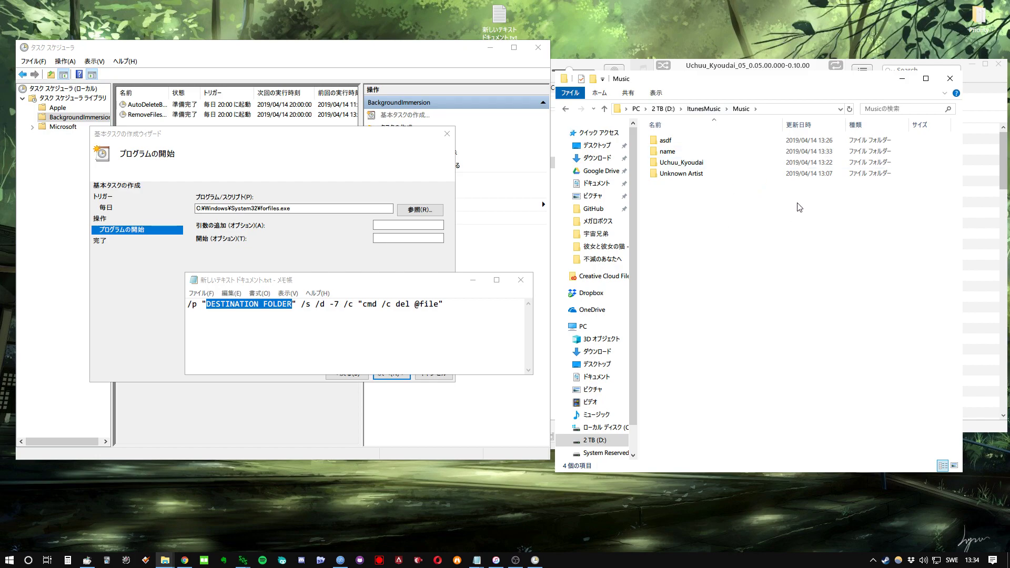
{"action": "left_click", "coordinate": [789, 112]}
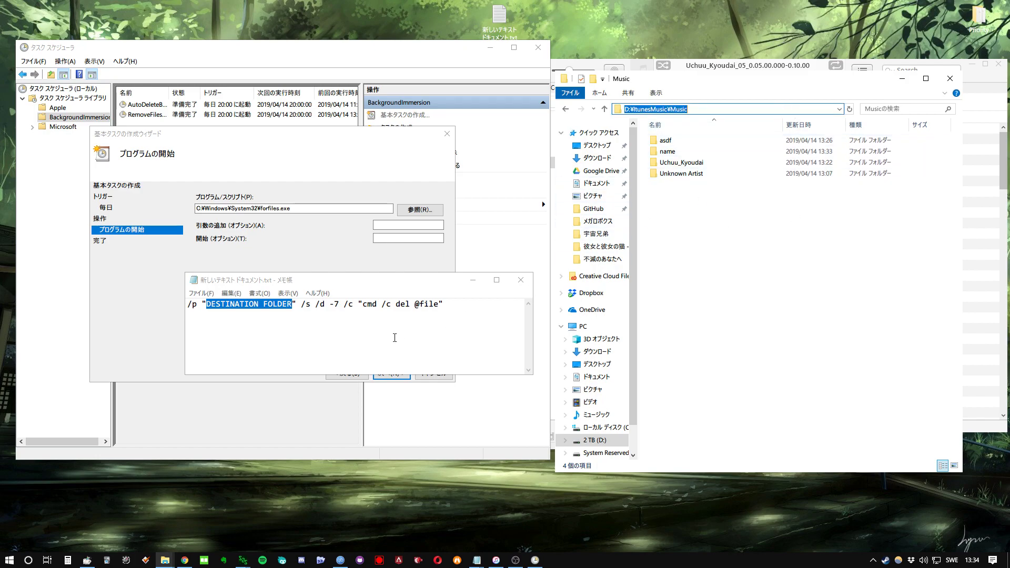
{"action": "left_click_drag", "start_coordinate": [292, 304], "coordinate": [211, 306]}
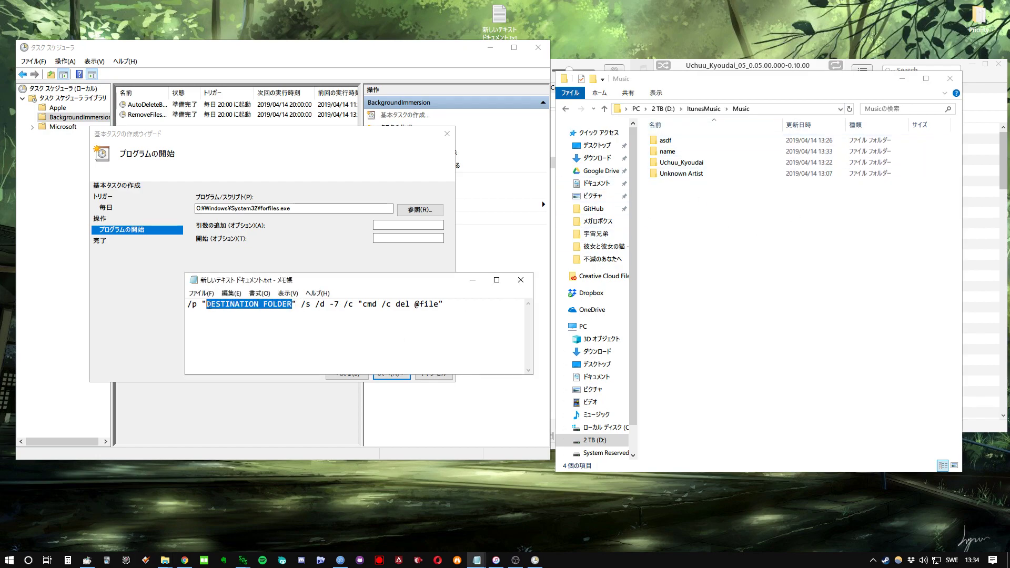
{"action": "type", "text": "D:\\ItunesMusic\\Music"}
Paste the finished forfiles command into the task's Add arguments field
{"action": "key", "text": "ctrl+a"}
{"action": "left_click", "coordinate": [436, 317]}
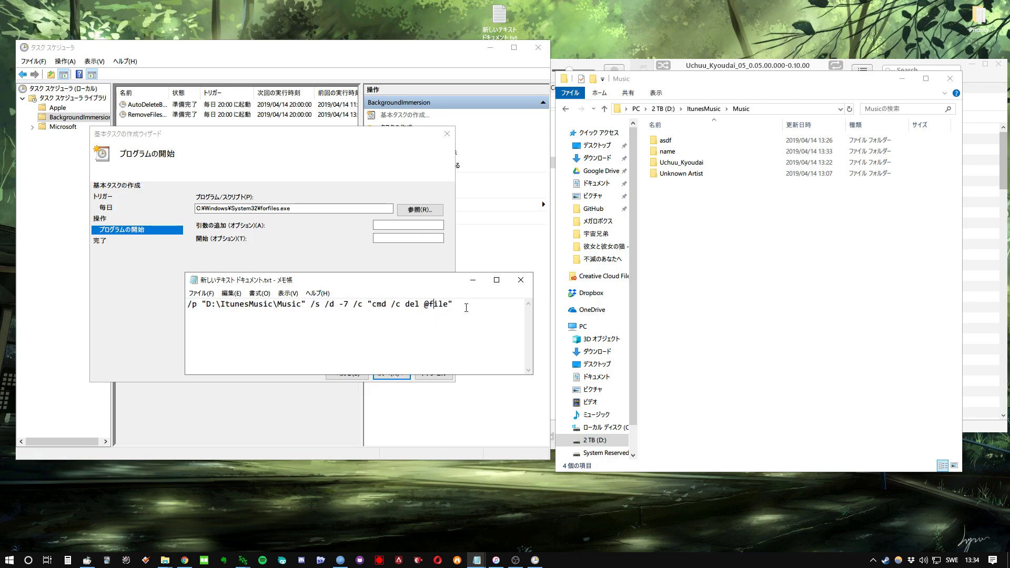
{"action": "left_click_drag", "start_coordinate": [466, 308], "coordinate": [186, 305]}
{"action": "key", "text": "ctrl+c"}
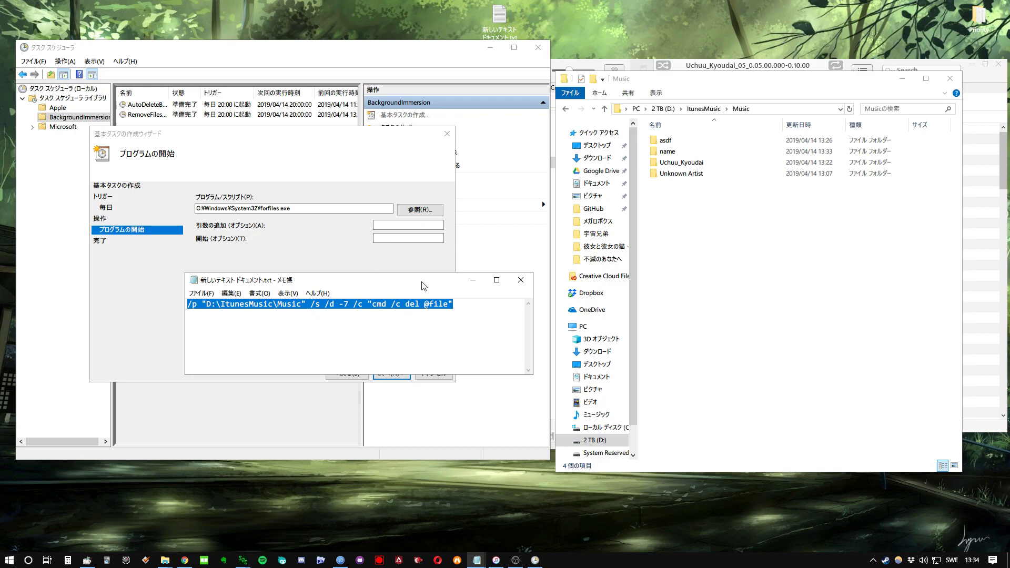
{"action": "left_click", "coordinate": [478, 282]}
{"action": "left_click", "coordinate": [404, 225]}
{"action": "key", "text": "ctrl+v"}
{"action": "left_click_drag", "start_coordinate": [404, 225], "coordinate": [360, 230]}
{"action": "left_click", "coordinate": [388, 225]}
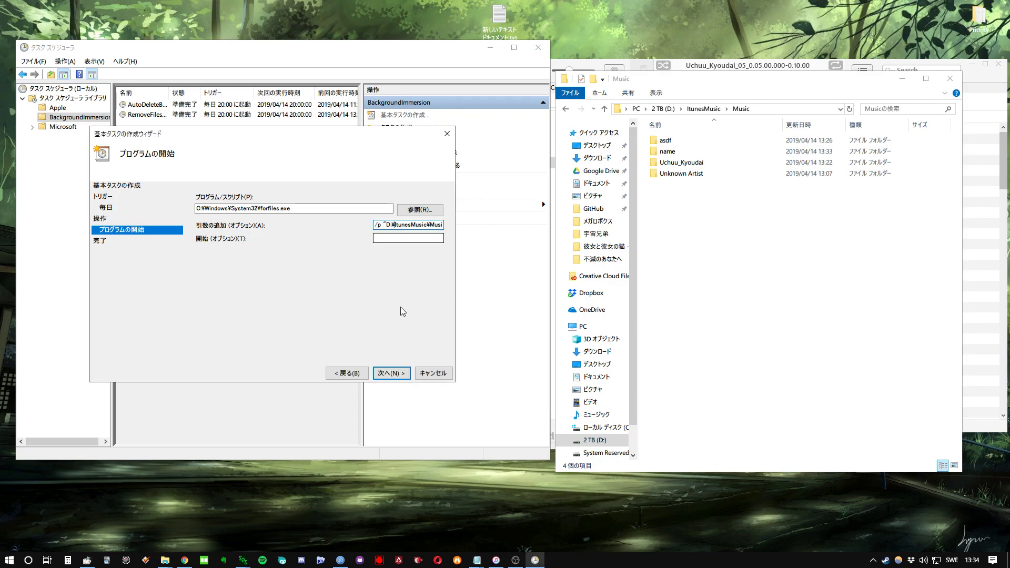
Finish the wizard to create the RemoveOldFiles task, then run it right away
{"action": "left_click", "coordinate": [400, 374]}
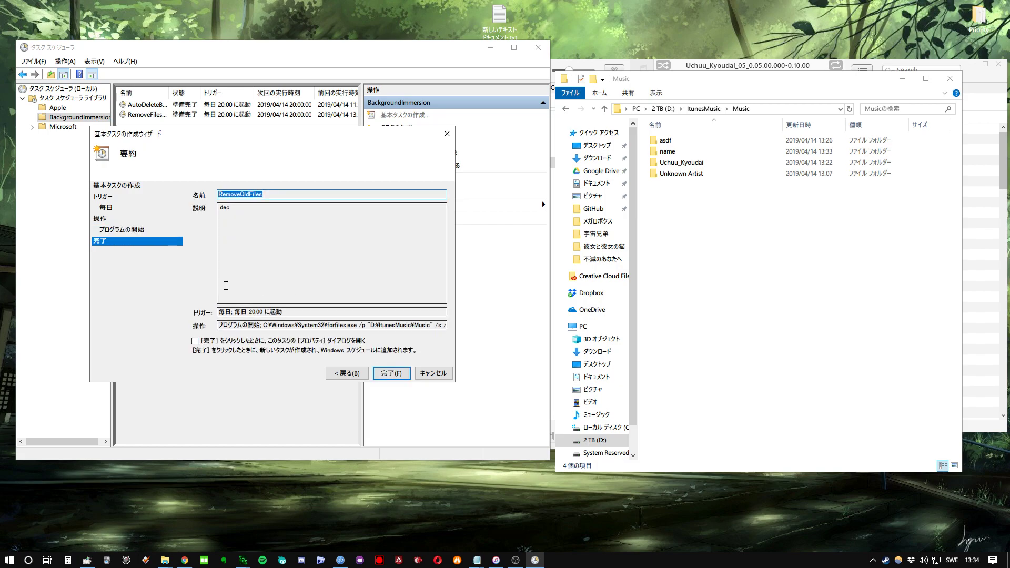
{"action": "left_click", "coordinate": [390, 374]}
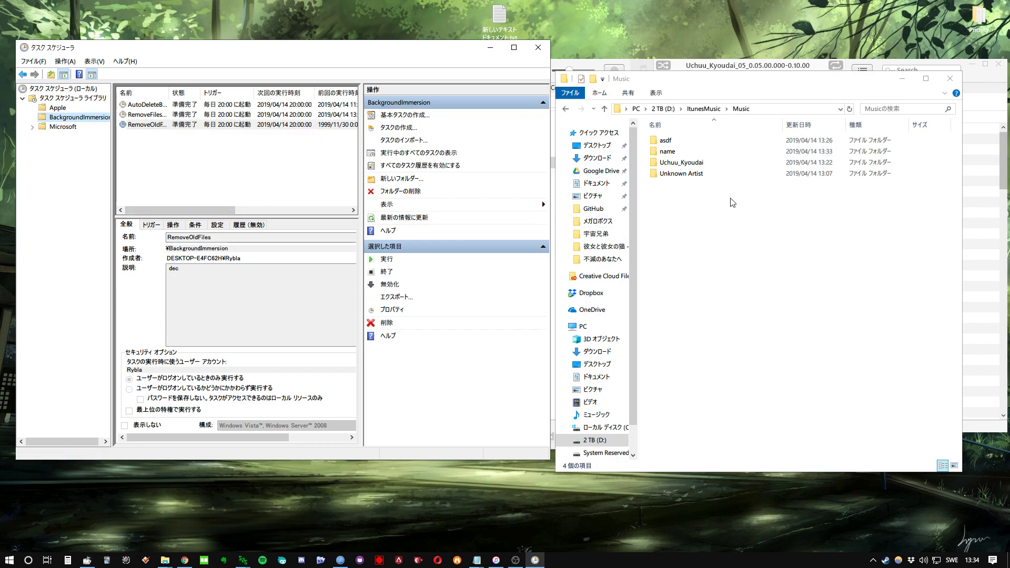
{"action": "left_click", "coordinate": [677, 141]}
{"action": "left_click", "coordinate": [713, 228]}
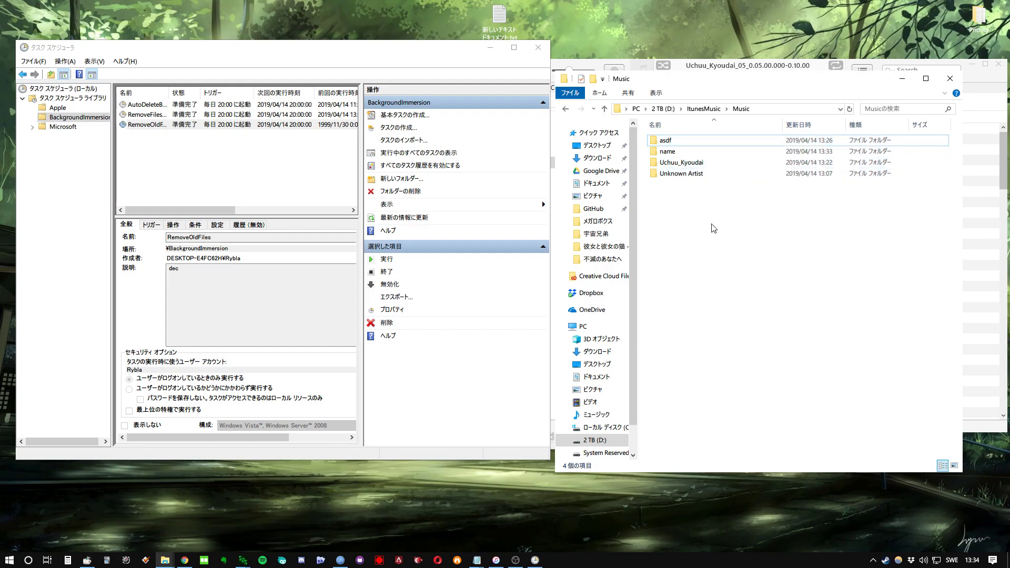
{"action": "left_click", "coordinate": [387, 259]}
Bring the Music folder view back and minimize the Startup folder window
{"action": "left_click", "coordinate": [705, 227]}
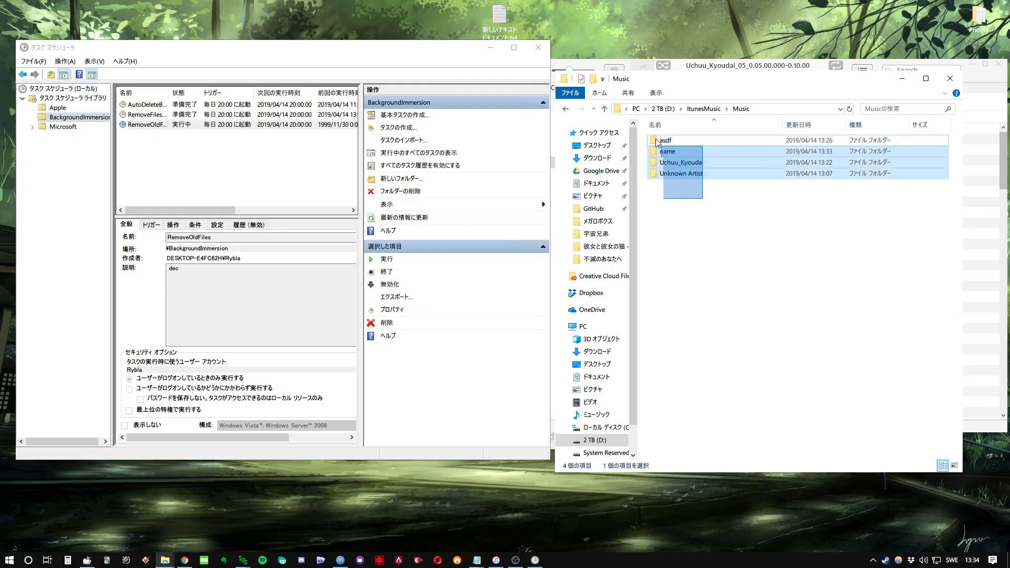
{"action": "mouse_move", "coordinate": [164, 560]}
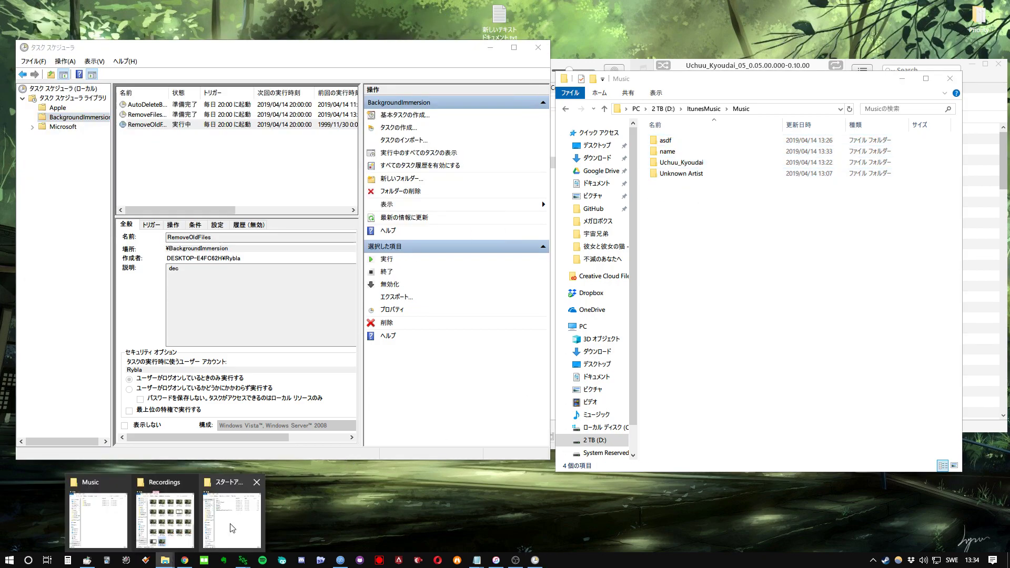
{"action": "left_click", "coordinate": [219, 516]}
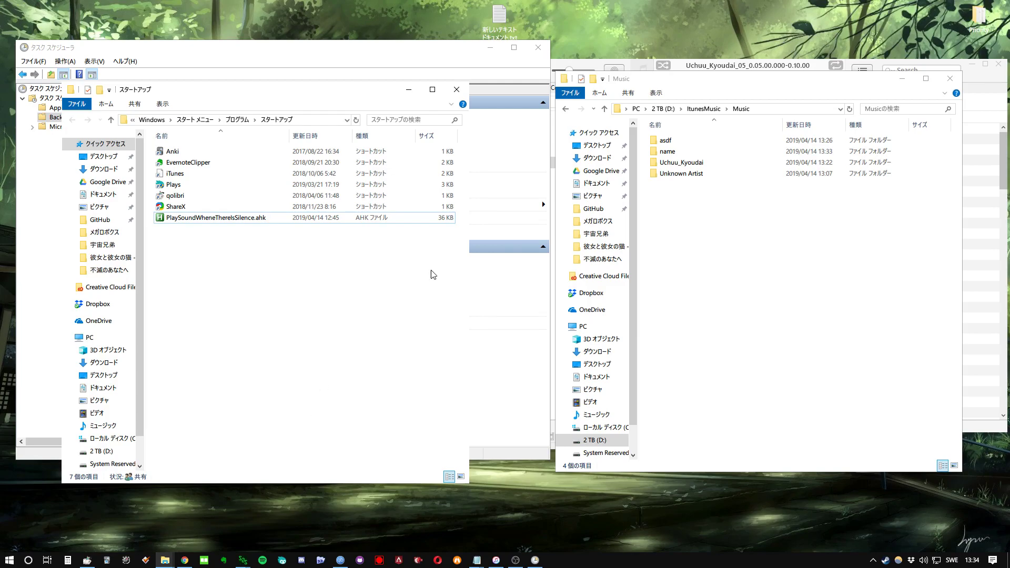
{"action": "left_click", "coordinate": [409, 89]}
{"action": "mouse_move", "coordinate": [164, 560]}
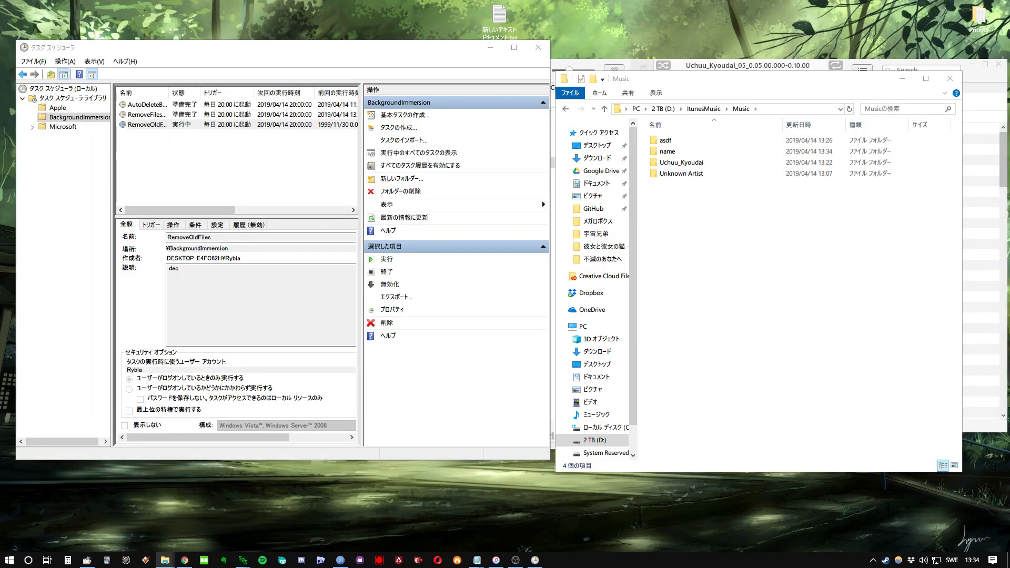
Drop an old 2018 mp4 clip into D:\ItunesMusic\Music and run RemoveOldFiles again
{"action": "left_click_drag", "start_coordinate": [0, 299], "coordinate": [713, 291]}
{"action": "left_click", "coordinate": [759, 244]}
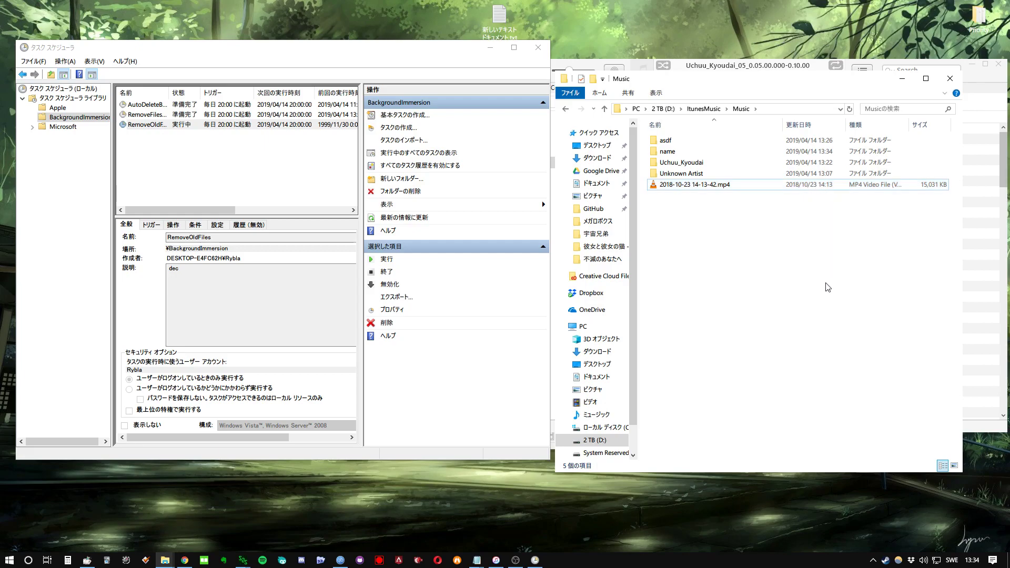
{"action": "left_click", "coordinate": [389, 265]}
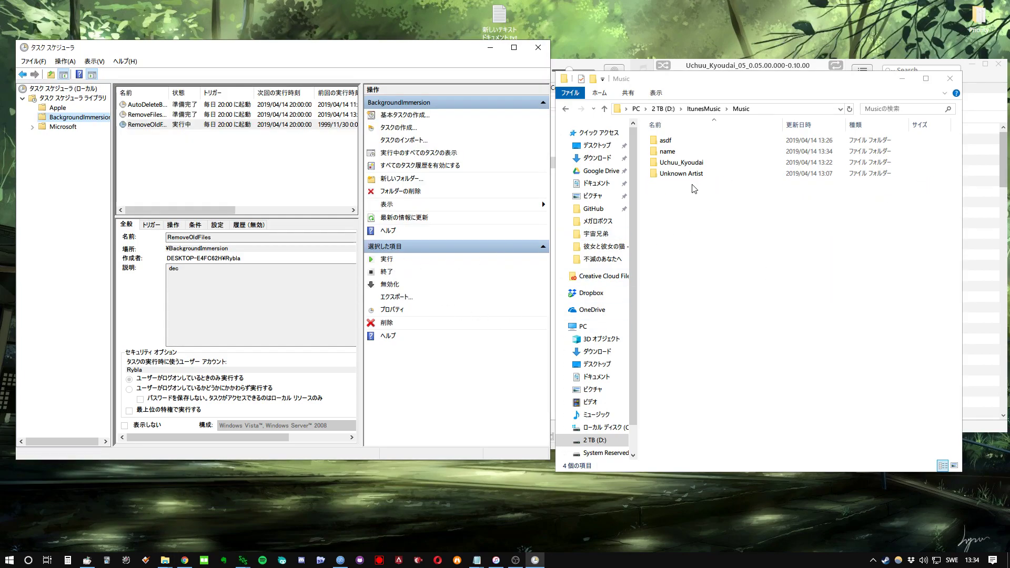
Confirm the Music folder now holds only asdf, name, Uchuu_Kyoudai and Unknown Artist
{"action": "left_click_drag", "start_coordinate": [690, 193], "coordinate": [665, 141]}
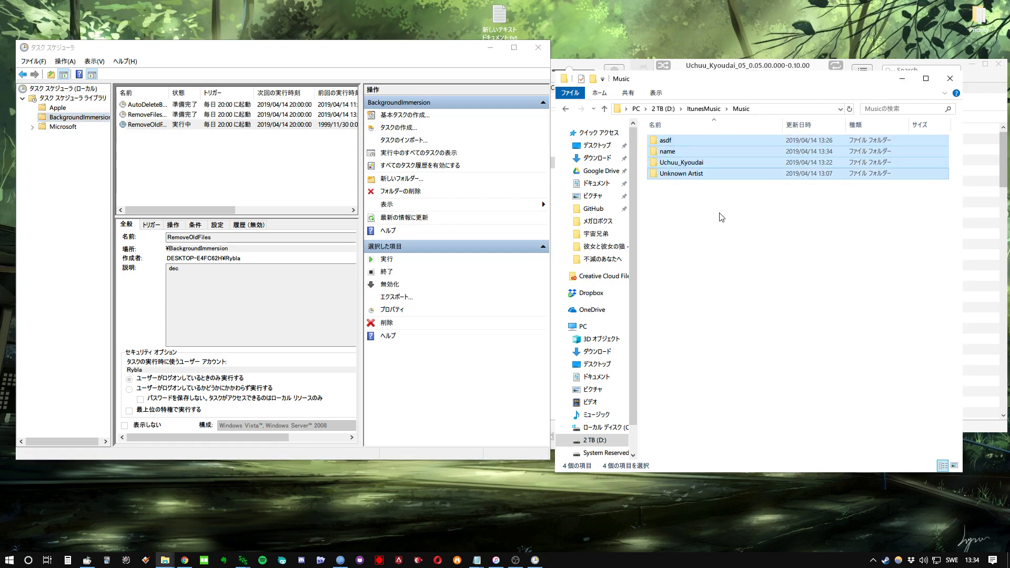
{"action": "left_click", "coordinate": [721, 217]}
{"action": "left_click_drag", "start_coordinate": [704, 200], "coordinate": [674, 139]}
{"action": "left_click", "coordinate": [698, 197]}
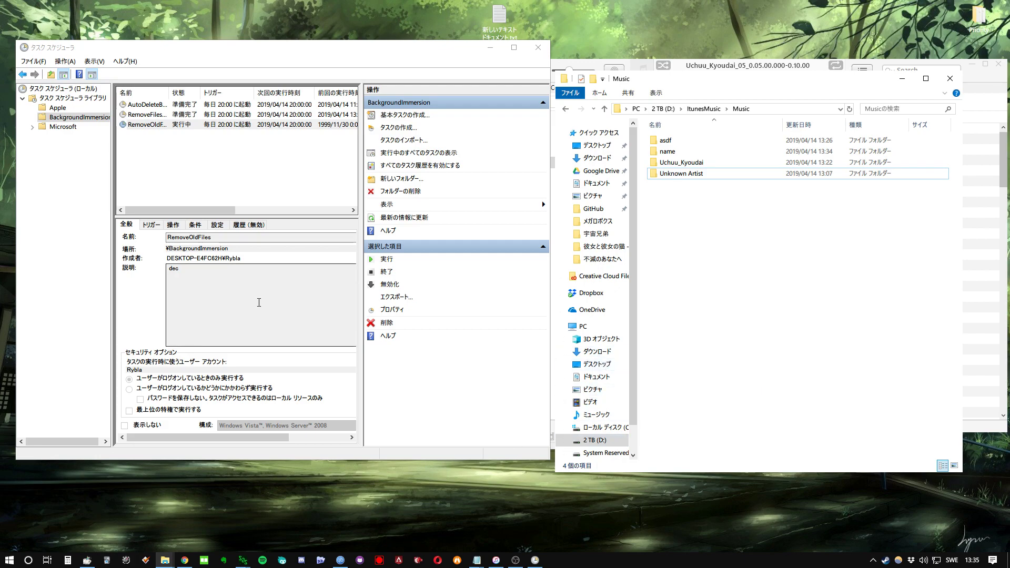
{"action": "mouse_move", "coordinate": [209, 209]}
{"action": "left_mouse_down"}
{"action": "mouse_move", "coordinate": [280, 209]}
{"action": "mouse_move", "coordinate": [205, 209]}
{"action": "left_mouse_up"}
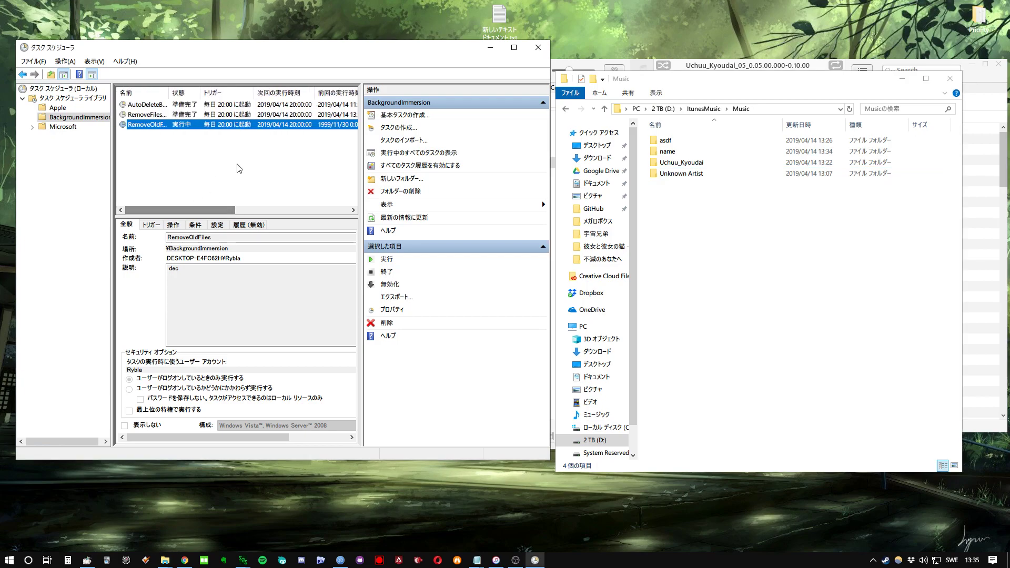